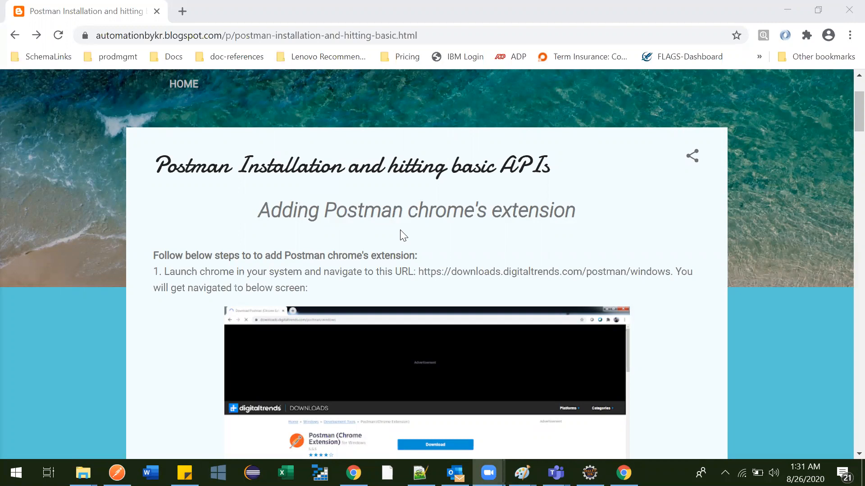
# Look through the blog guide's steps for adding the Postman Chrome extension, from the intro to step 6
pyautogui.scroll(-1, 403, 234)
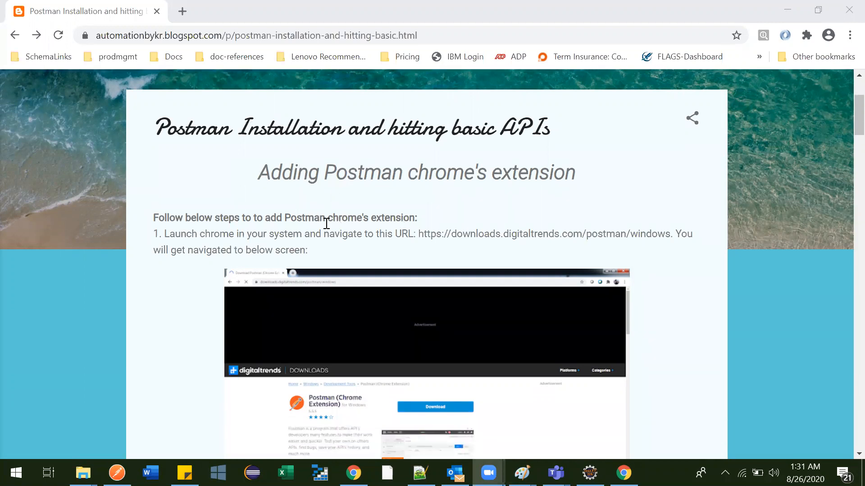
pyautogui.scroll(-20, 327, 224)
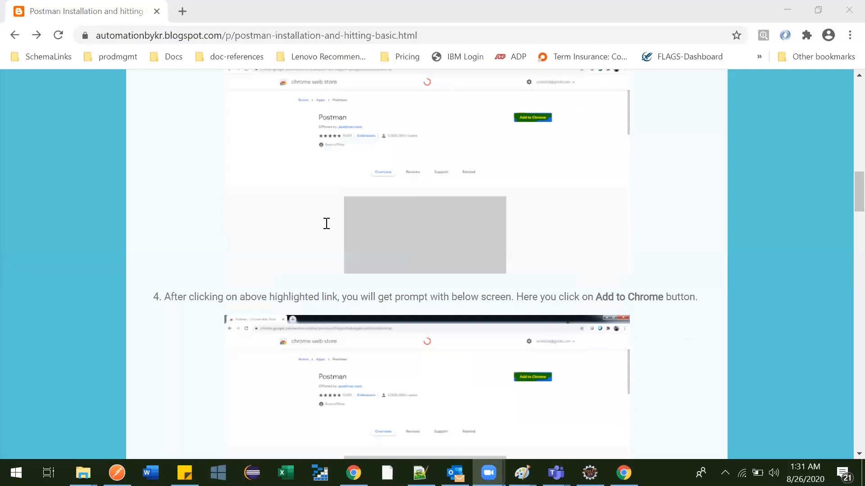
pyautogui.scroll(-5, 327, 223)
pyautogui.scroll(-4, 326, 224)
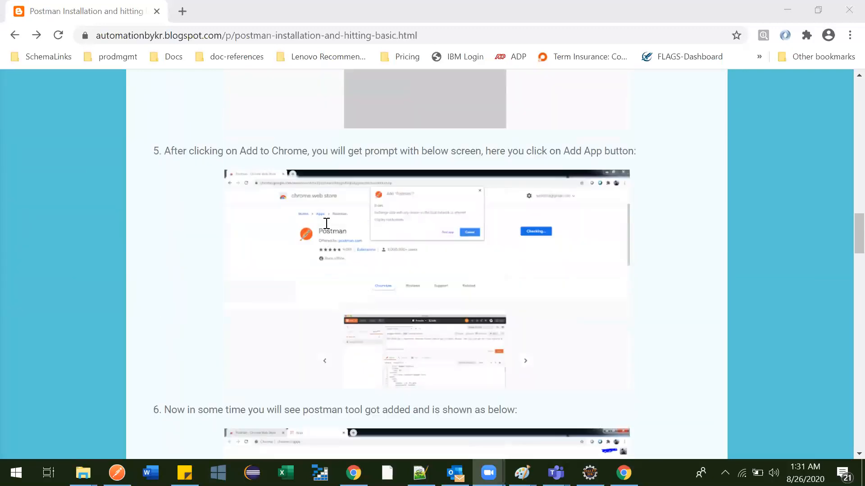
pyautogui.scroll(12, 327, 224)
pyautogui.scroll(11, 326, 223)
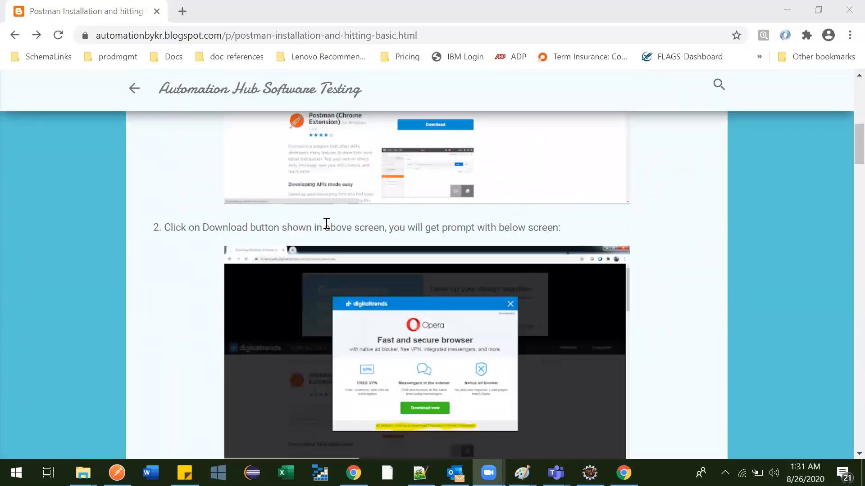
pyautogui.scroll(5, 332, 167)
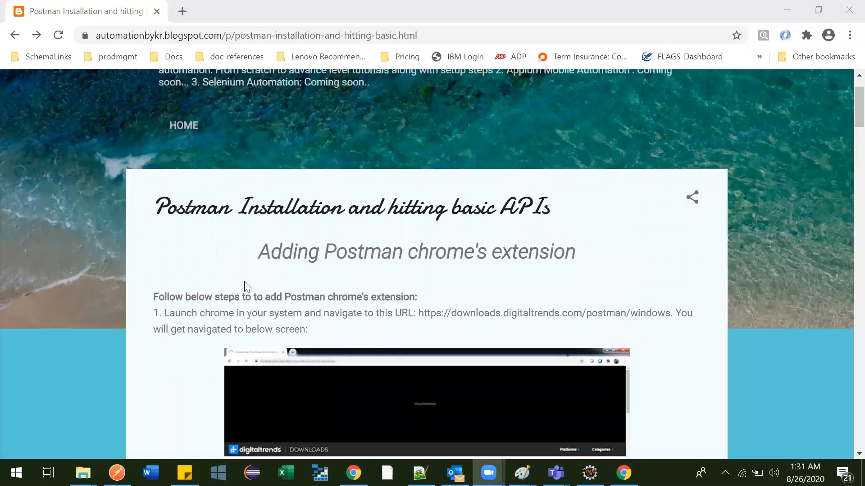
# Copy the download URL from step 1 of the guide and open downloads.digitaltrends.com/postman/windows in a new tab
pyautogui.scroll(-2, 245, 283)
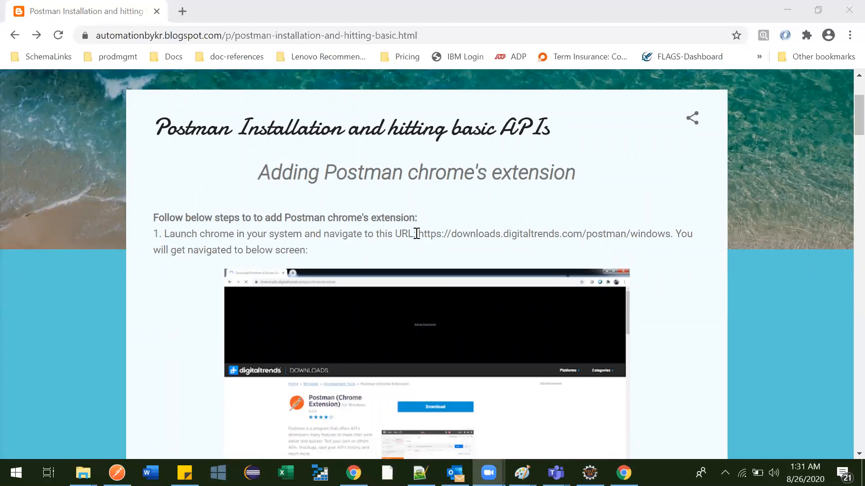
pyautogui.moveTo(420, 232); pyautogui.dragTo(670, 235)
pyautogui.hotkey('ctrl', 'c')
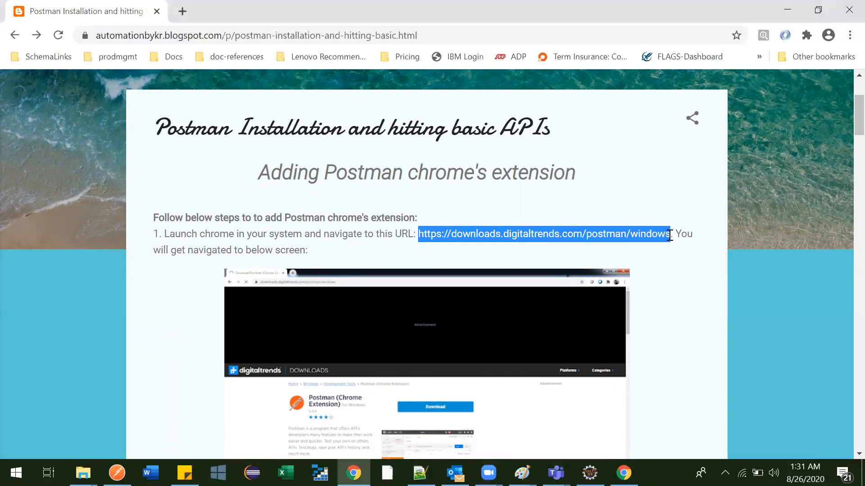
pyautogui.click(186, 13)
pyautogui.hotkey('ctrl', 'v')
pyautogui.press('Return')
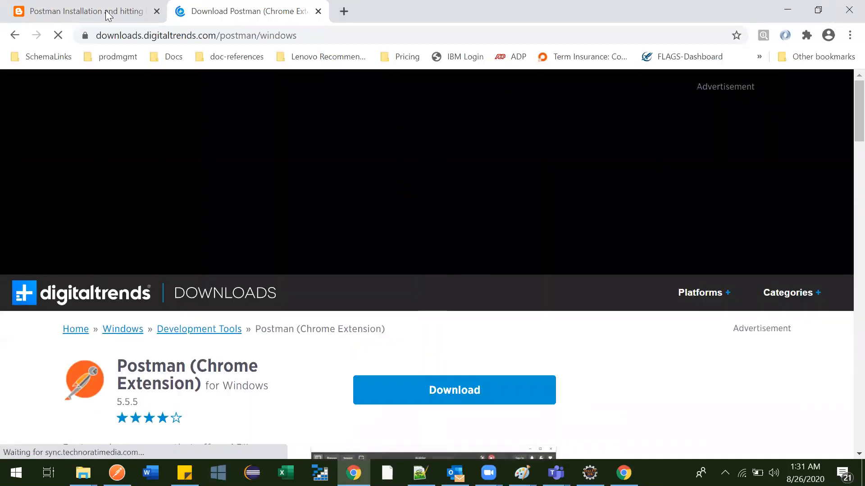
# Check step 2 of the guide and start the Postman (Chrome Extension) download on the Digital Trends page
pyautogui.click(107, 11)
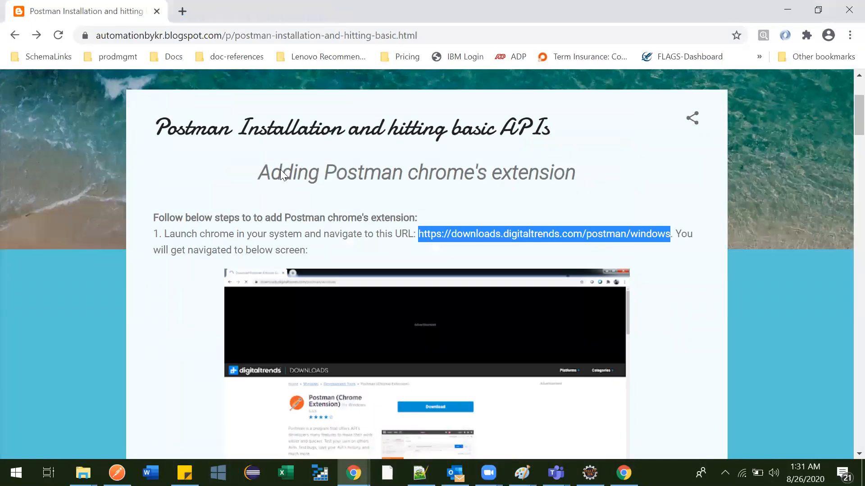
pyautogui.scroll(-3, 299, 198)
pyautogui.scroll(-3, 258, 204)
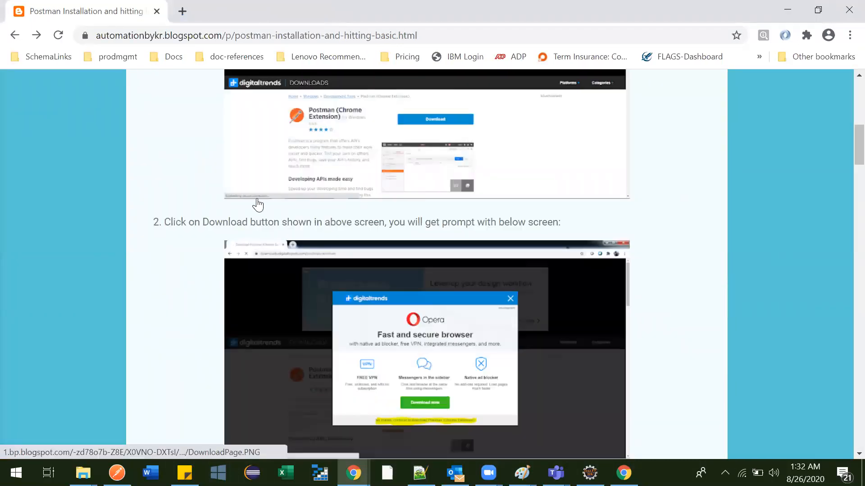
pyautogui.scroll(2, 255, 201)
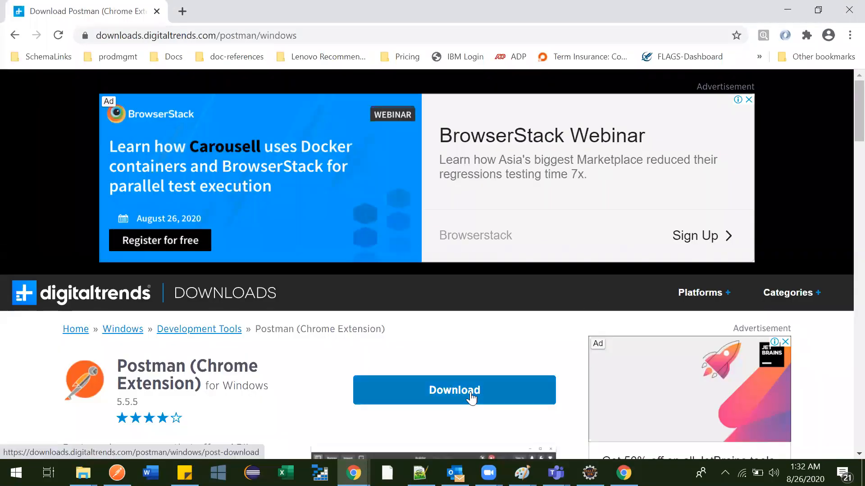
pyautogui.click(470, 399)
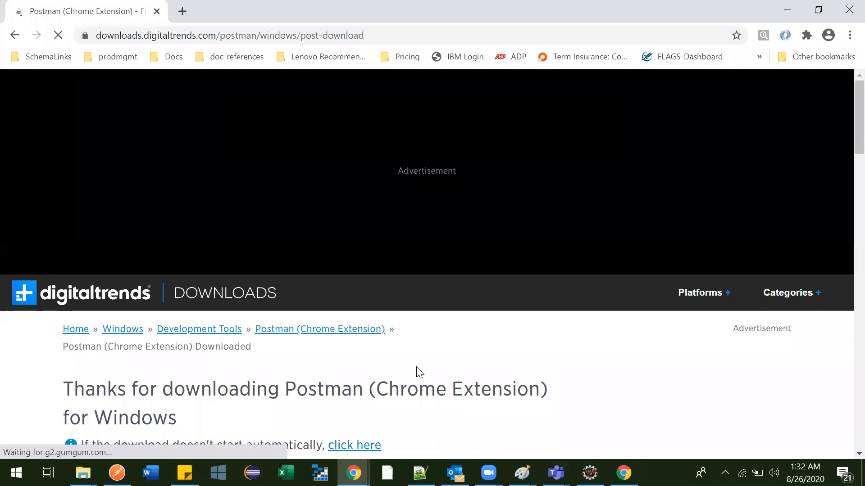
# Read steps 2 and 3 of the guide and examine the enlarged screenshot of the Opera prompt with its highlighted skip link
pyautogui.hotkey('alt', 'Left')
pyautogui.scroll(-4, 349, 367)
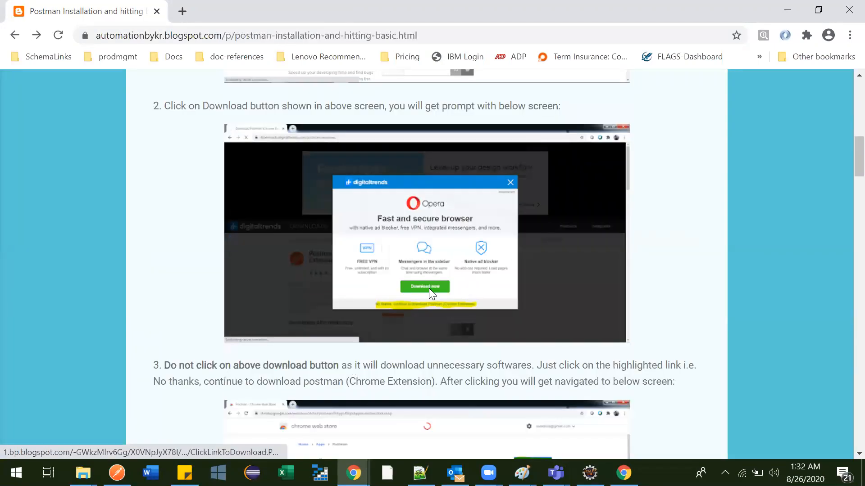
pyautogui.hotkey('alt', 'Right')
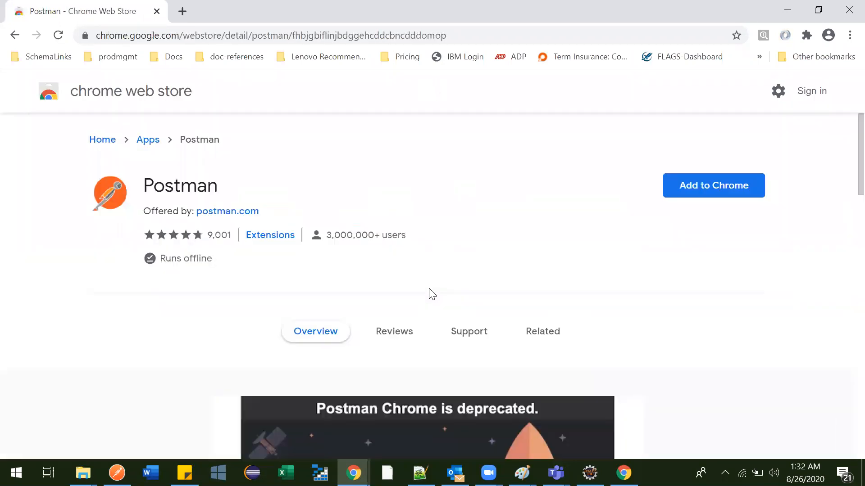
pyautogui.hotkey('alt', 'Left')
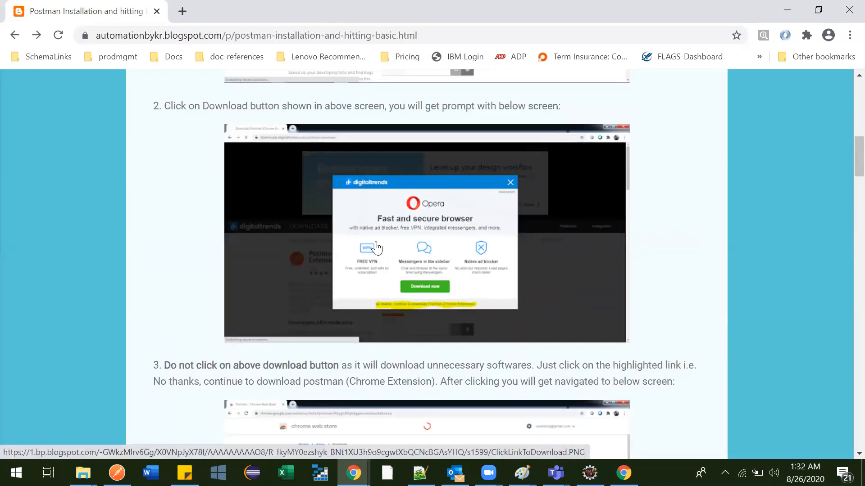
pyautogui.scroll(-1, 424, 252)
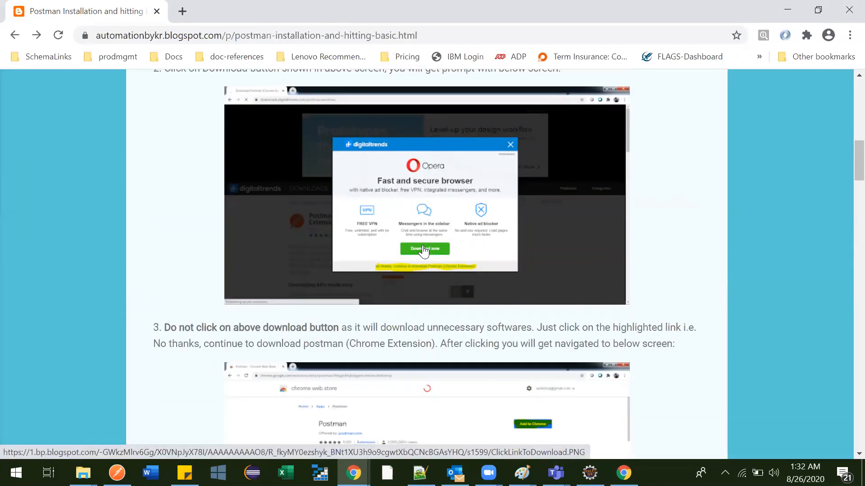
pyautogui.click(382, 267)
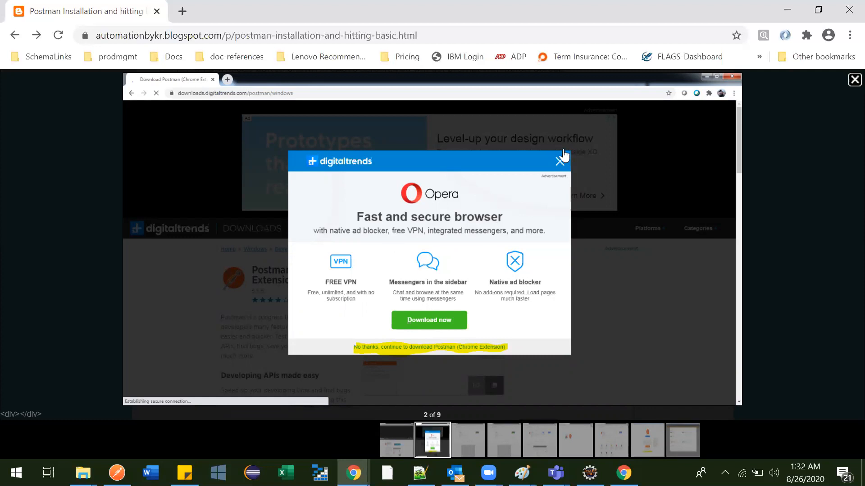
pyautogui.click(849, 80)
pyautogui.scroll(-2, 347, 301)
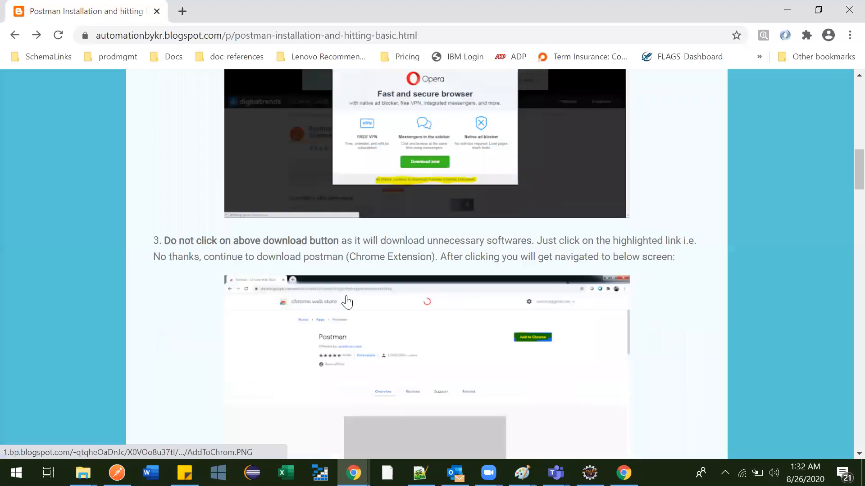
# Return to Postman's Chrome Web Store page and request adding it to Chrome
pyautogui.scroll(-1, 495, 320)
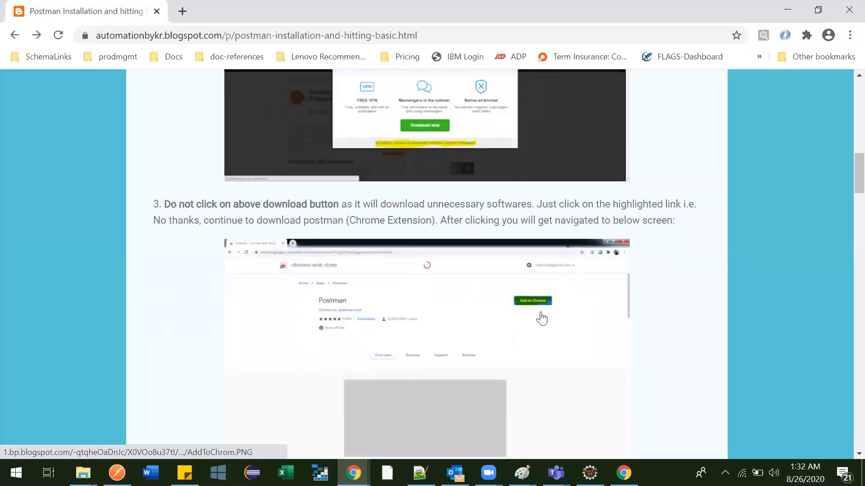
pyautogui.hotkey('alt', 'Tab')
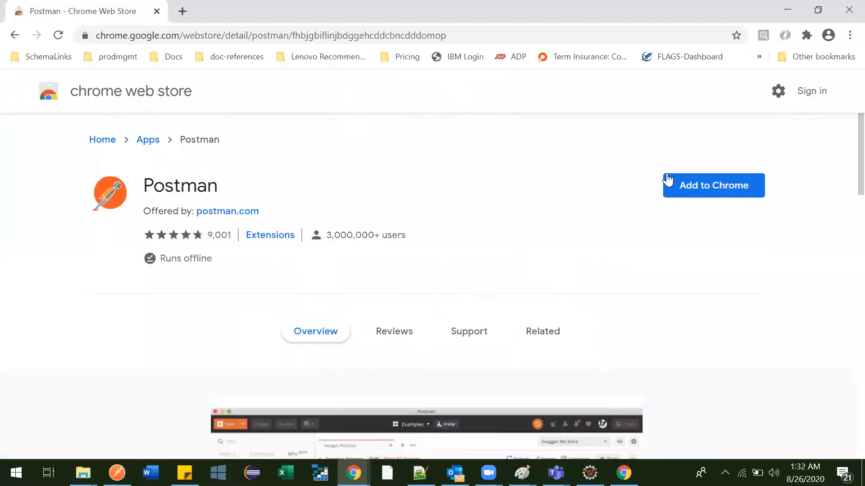
pyautogui.click(720, 193)
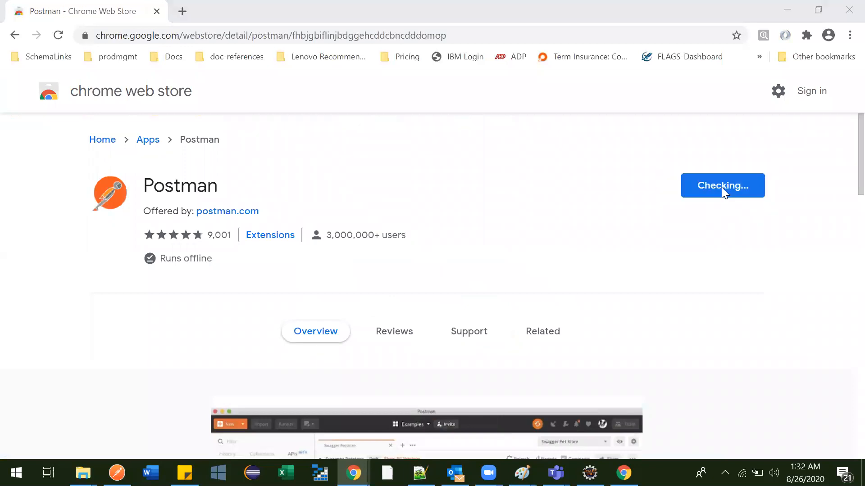
# Check the enlarged screenshot in step 5 of the guide and confirm adding the Postman app to Chrome
pyautogui.hotkey('alt', 'Tab')
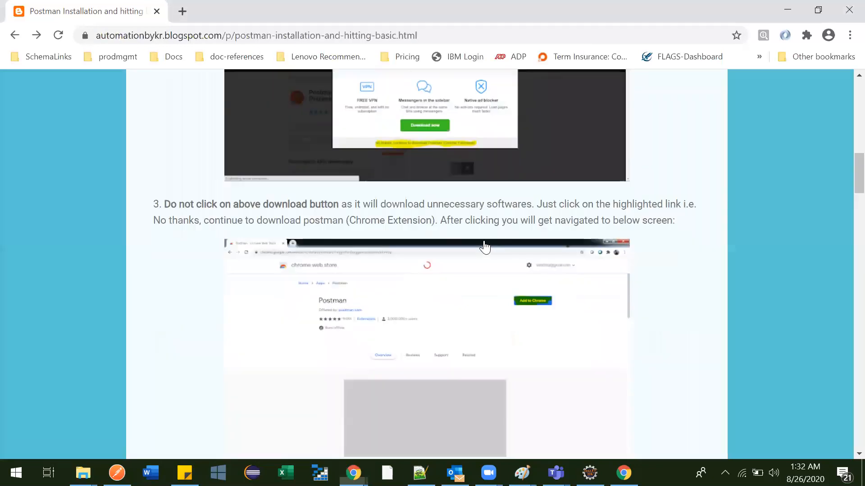
pyautogui.scroll(-2, 470, 290)
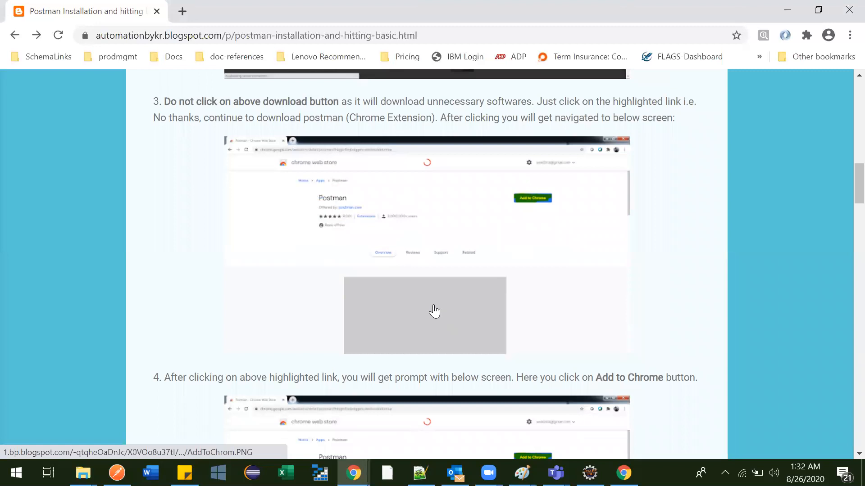
pyautogui.scroll(-4, 434, 309)
pyautogui.scroll(-7, 504, 285)
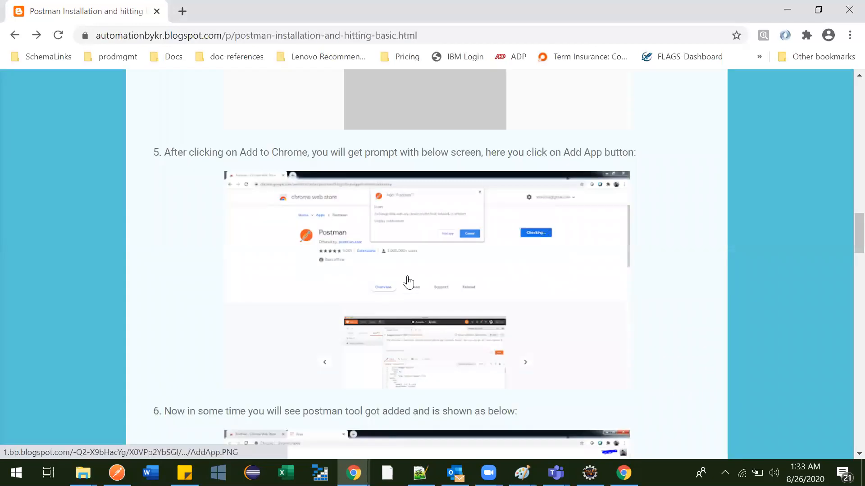
pyautogui.click(405, 280)
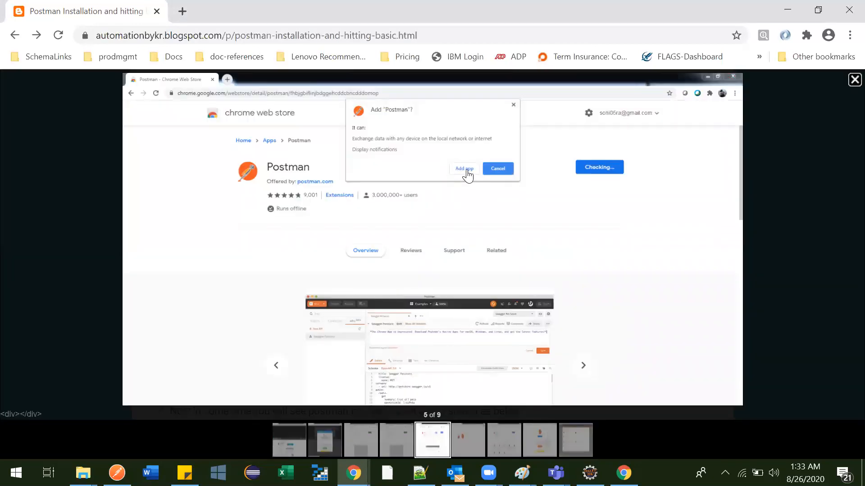
pyautogui.click(849, 88)
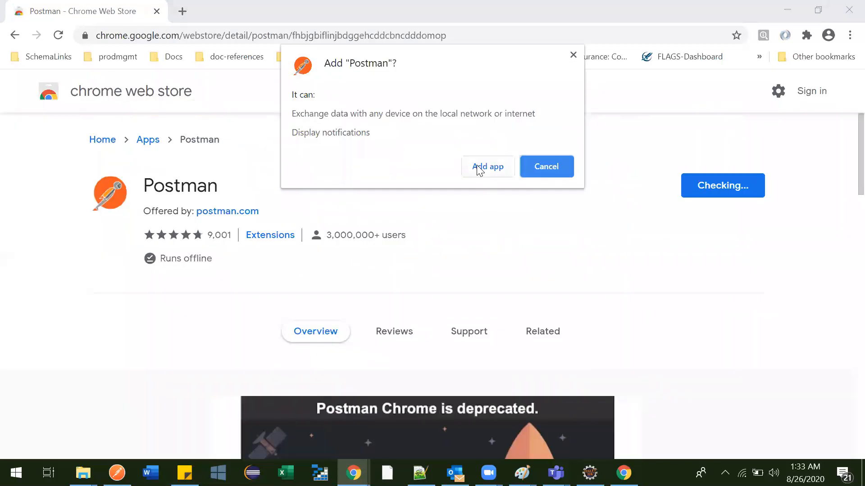
pyautogui.click(478, 166)
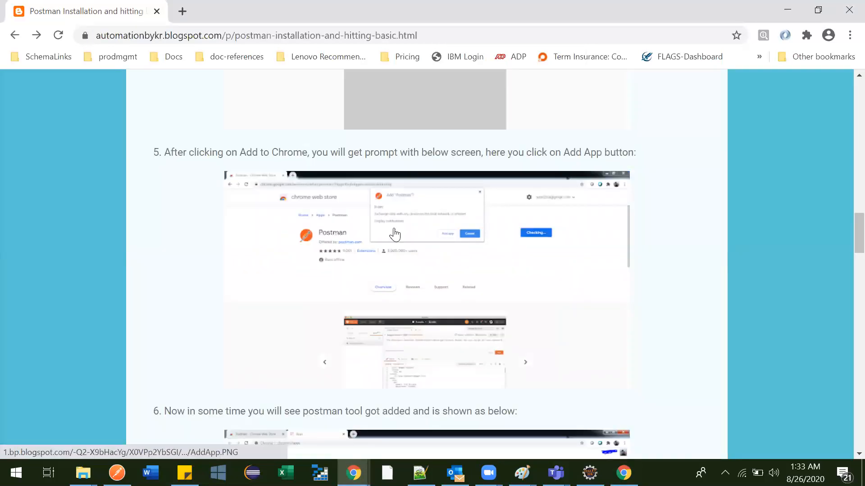
# Compare the enlarged screenshot in step 6 of the guide with the Chrome Apps page and switch to Postman's Web Store tab
pyautogui.scroll(-3, 285, 332)
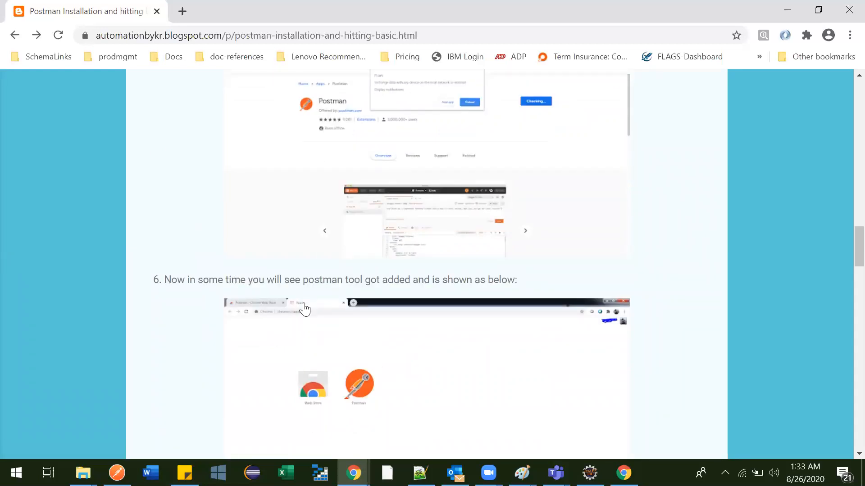
pyautogui.click(357, 356)
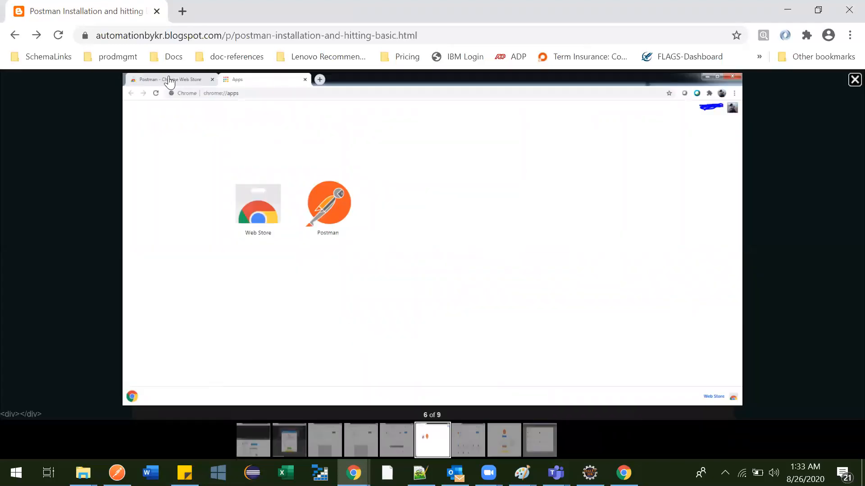
pyautogui.hotkey('alt', 'Tab')
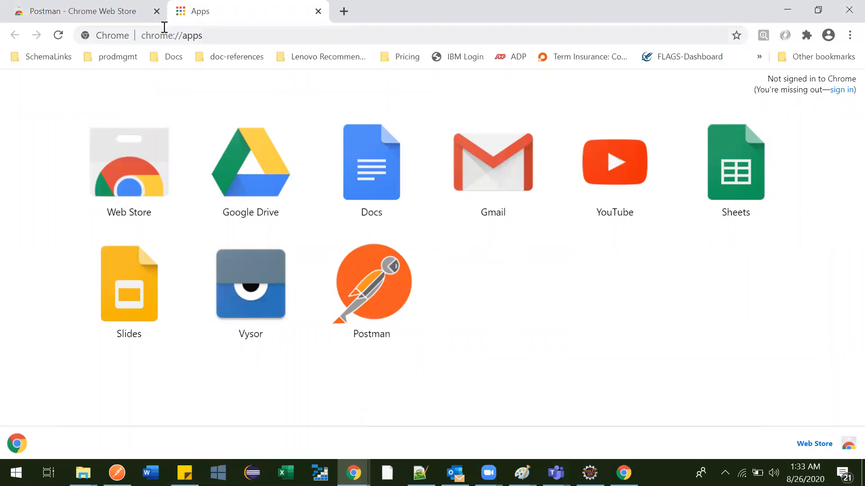
pyautogui.click(90, 11)
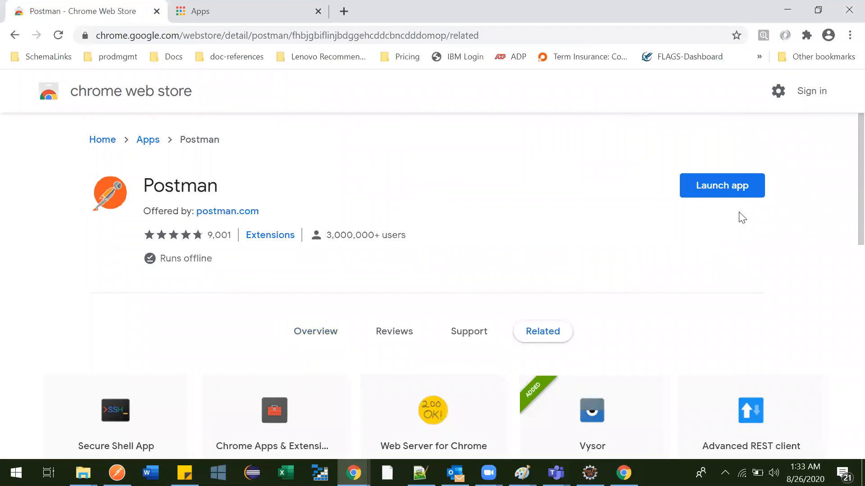
# Examine the guide's remaining enlarged screenshots and read steps 6 and 7 about the added Postman app and the two tabs
pyautogui.hotkey('alt', 'Tab')
pyautogui.click(440, 348)
pyautogui.click(440, 348)
pyautogui.click(440, 348)
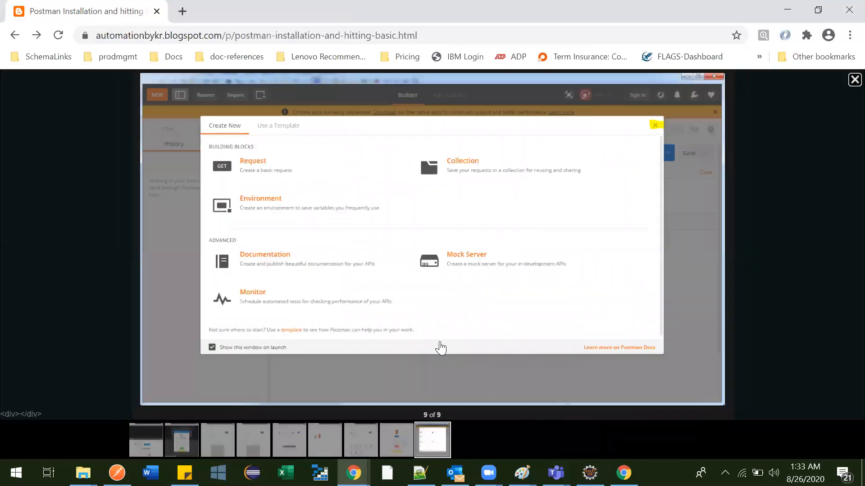
pyautogui.click(440, 348)
pyautogui.scroll(1, 603, 265)
pyautogui.click(854, 80)
pyautogui.scroll(8, 398, 208)
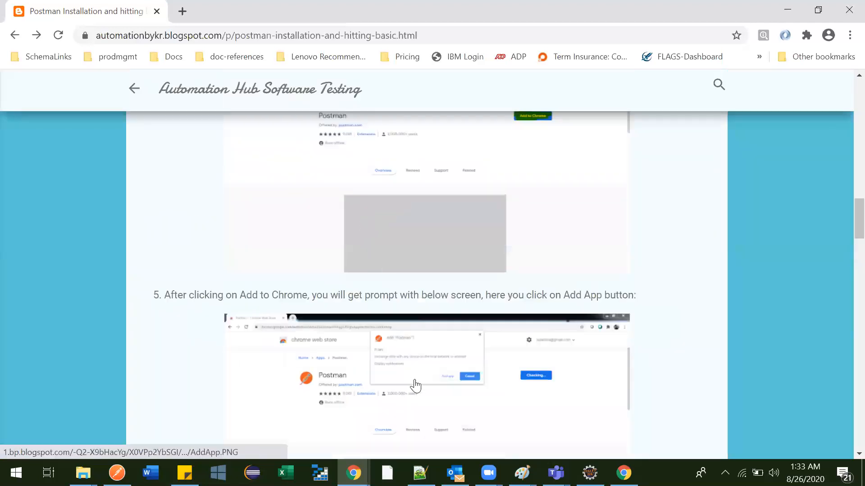
pyautogui.scroll(-6, 425, 337)
pyautogui.scroll(-1, 383, 316)
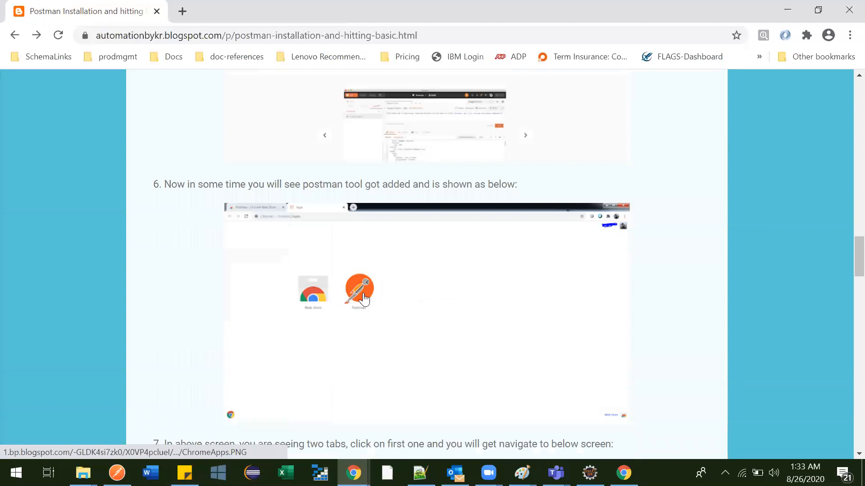
pyautogui.scroll(-3, 360, 298)
pyautogui.scroll(1, 363, 289)
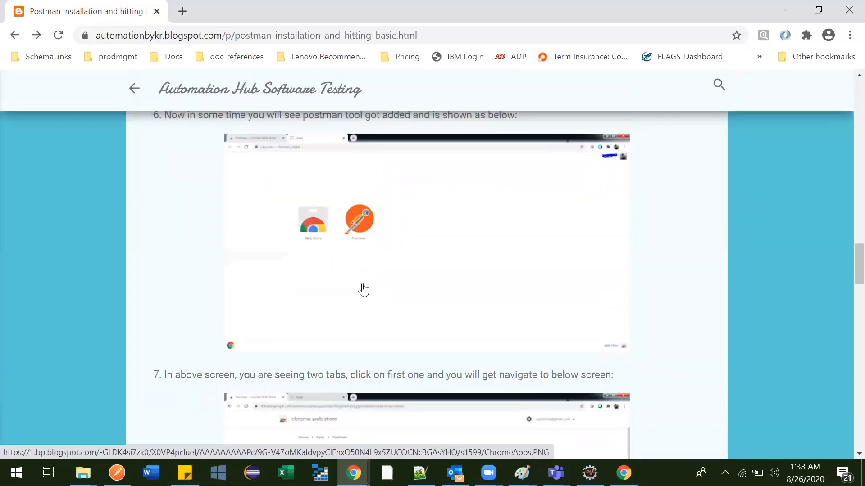
# Read step 7 of the guide and launch the Postman app from its Chrome Web Store page
pyautogui.scroll(1, 358, 283)
pyautogui.scroll(-2, 270, 308)
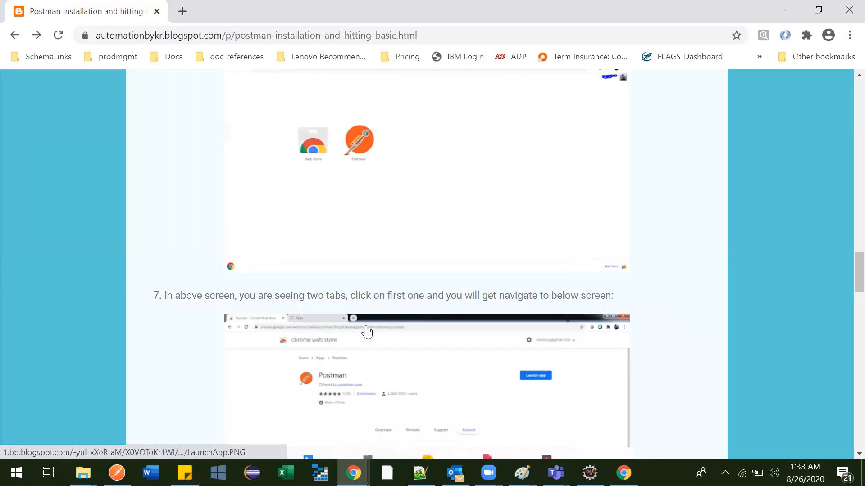
pyautogui.scroll(-2, 366, 330)
pyautogui.hotkey('alt', 'Tab')
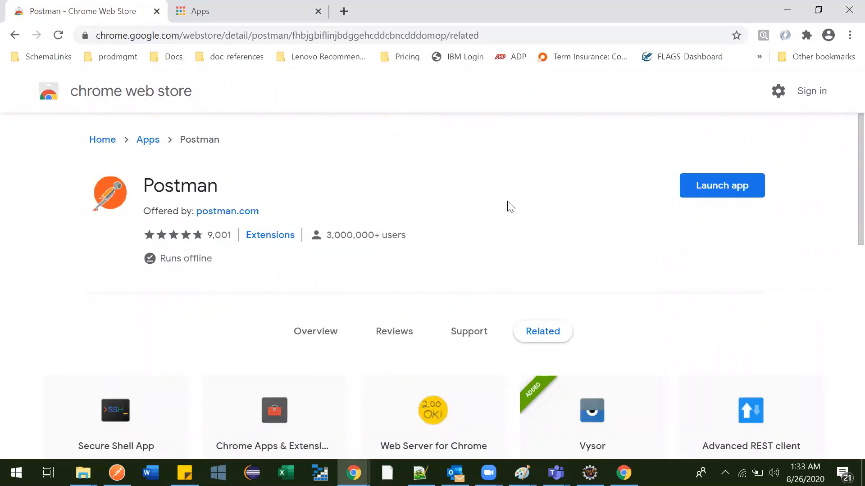
pyautogui.click(726, 190)
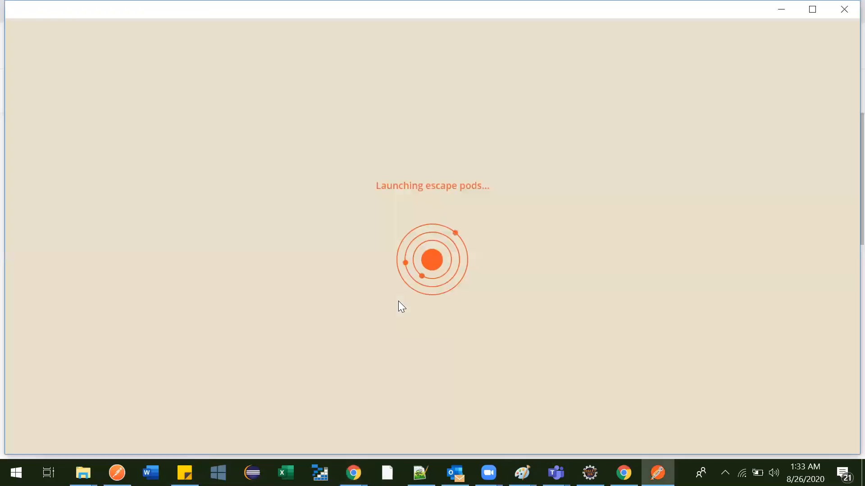
# Return to the guide, read step 8 about launching the app and enlarge its sign-up screen screenshot
pyautogui.hotkey('alt', 'Tab')
pyautogui.press('Tab')
pyautogui.scroll(-1, 325, 318)
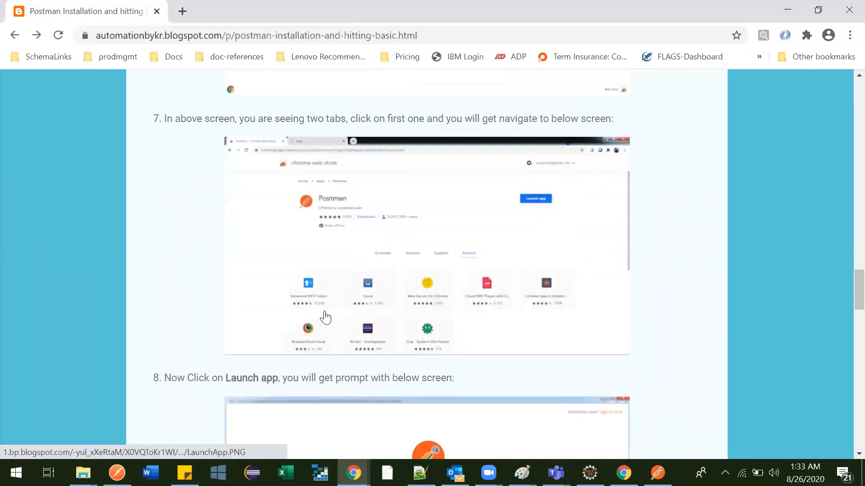
pyautogui.scroll(1, 325, 318)
pyautogui.scroll(-5, 325, 318)
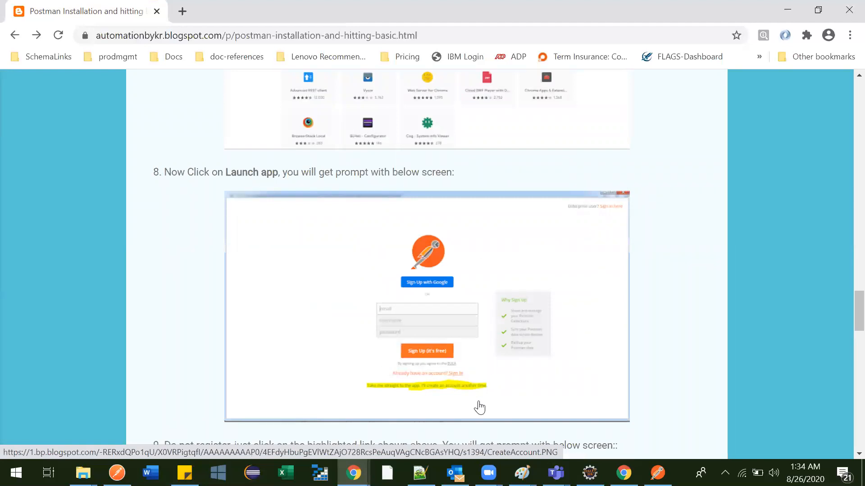
pyautogui.scroll(-1, 479, 407)
pyautogui.click(437, 328)
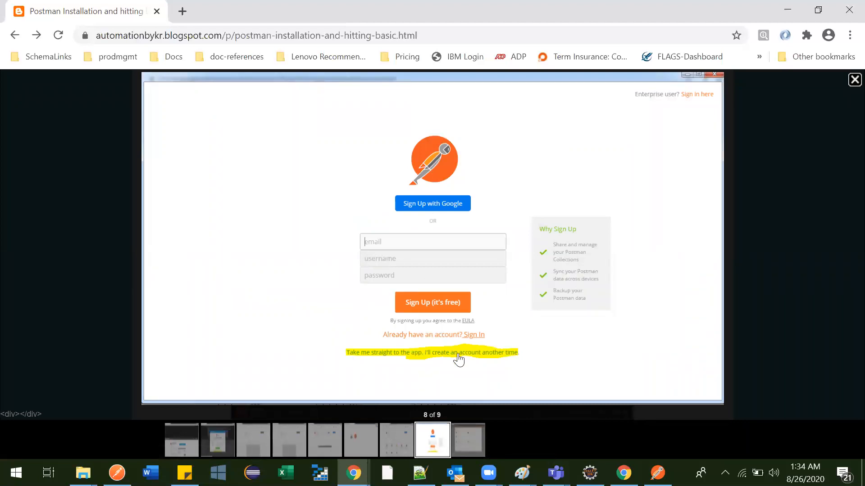
# Switch to the Postman app, go straight in without creating an account and dismiss the native app download notice
pyautogui.hotkey('alt', 'Tab')
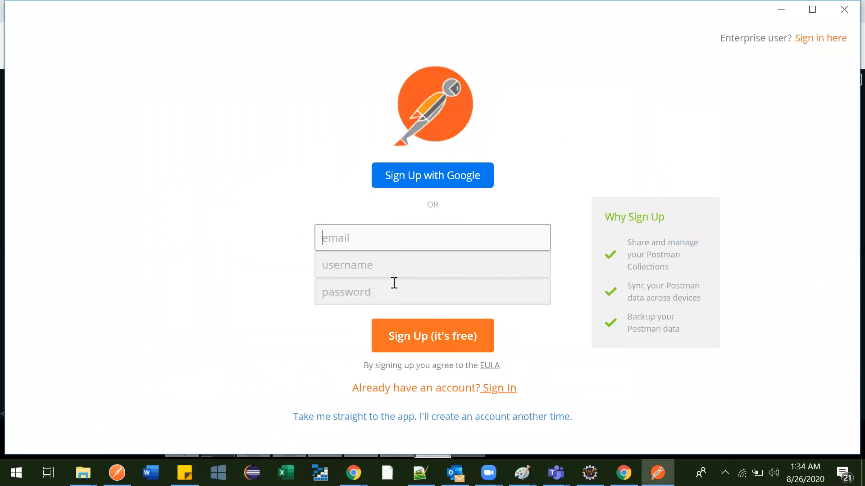
pyautogui.click(394, 419)
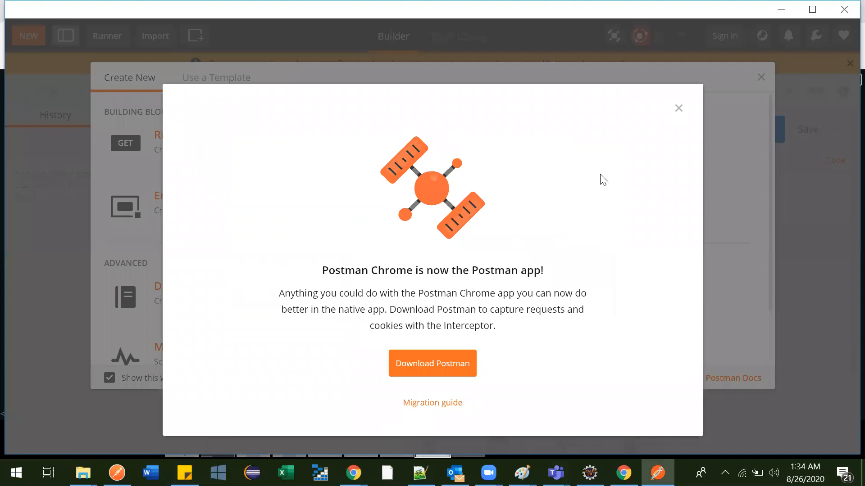
pyautogui.click(679, 109)
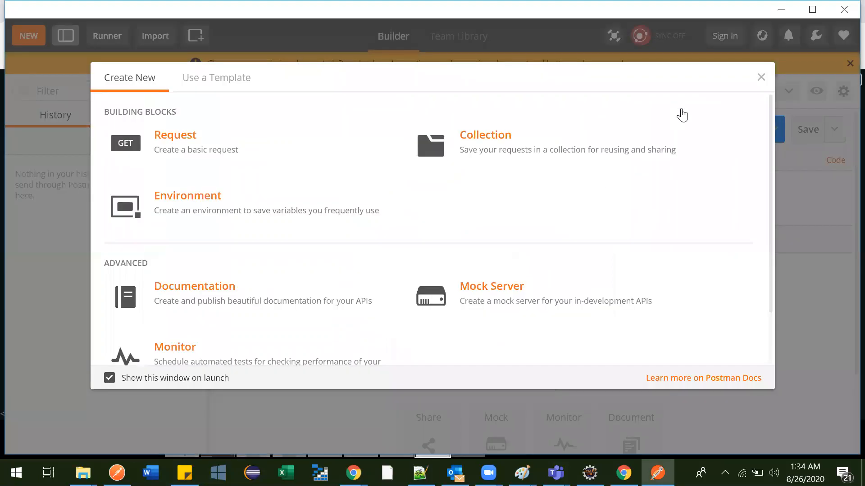
# Check step 10 and the API details in the guide, then close Postman's Create New window
pyautogui.hotkey('alt', 'Tab')
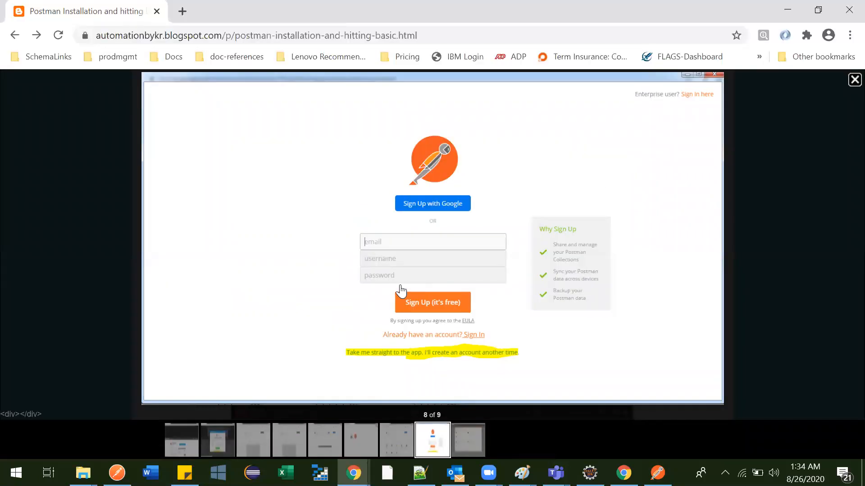
pyautogui.click(850, 83)
pyautogui.scroll(-10, 432, 248)
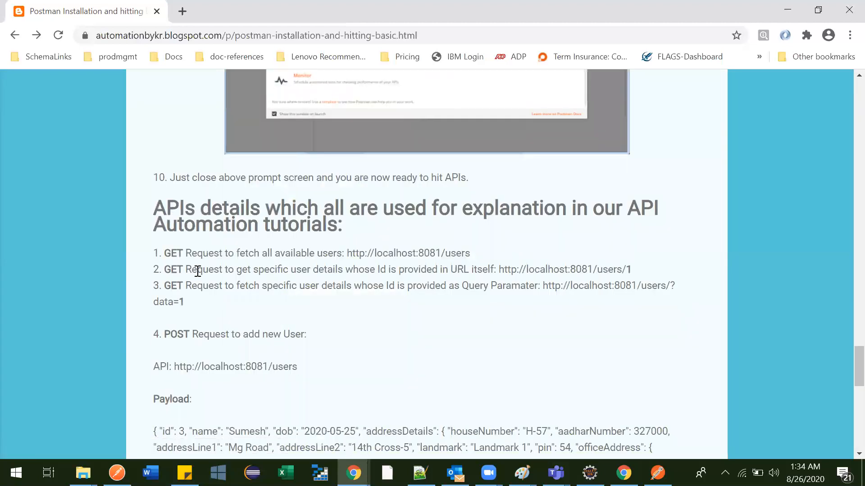
pyautogui.hotkey('alt', 'Tab')
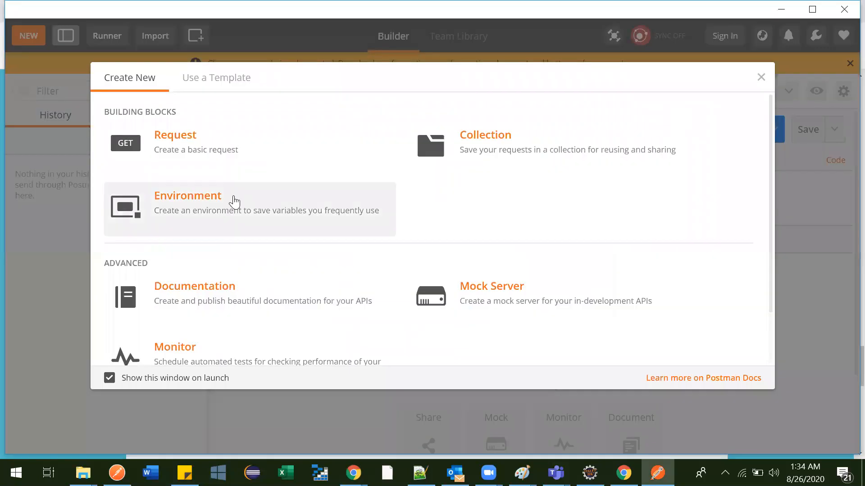
pyautogui.click(761, 78)
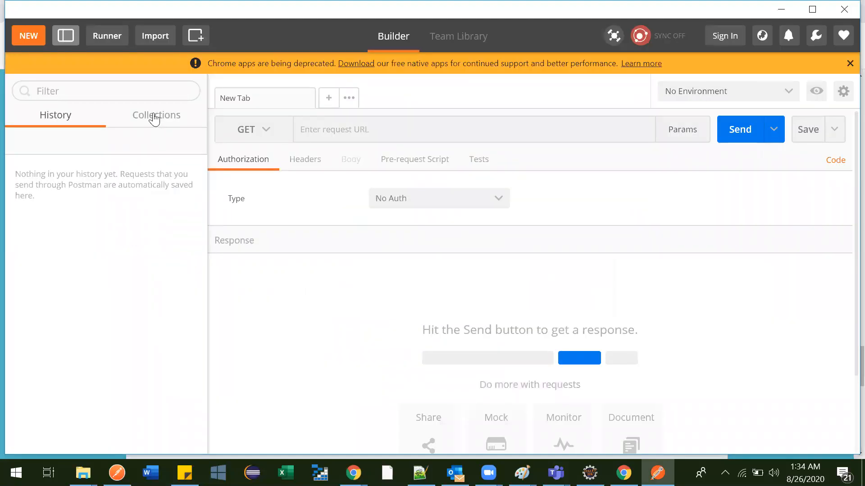
# Create a new collection named UserManagement
pyautogui.click(154, 117)
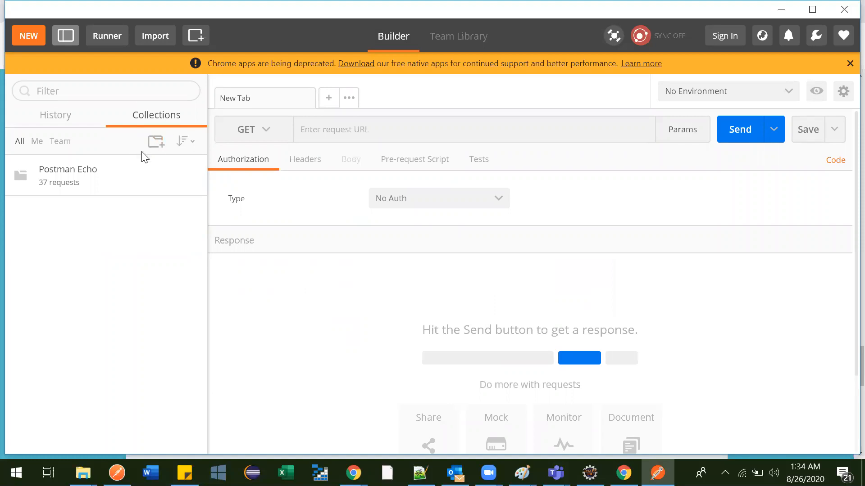
pyautogui.click(156, 141)
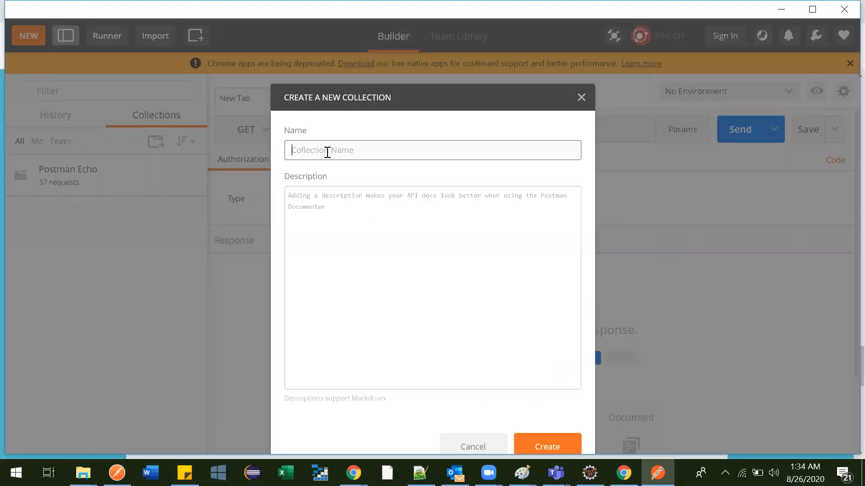
pyautogui.write('UserMana')
pyautogui.write('gement')
pyautogui.click(547, 447)
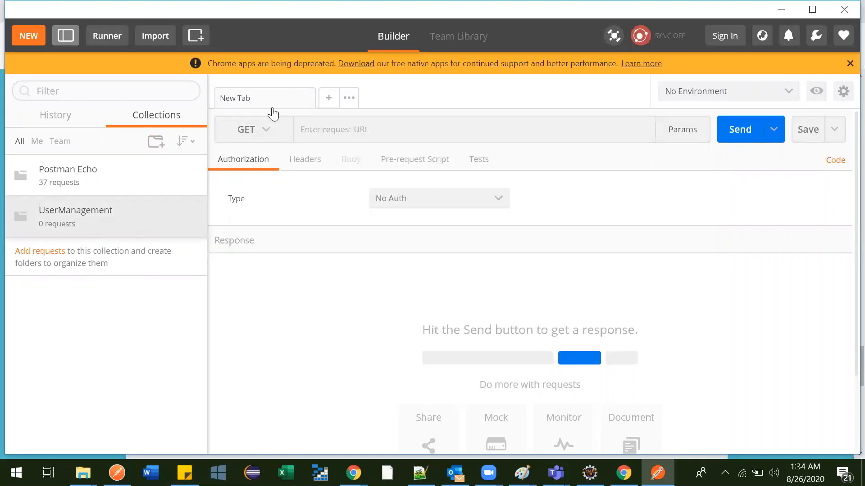
# Add a request named GetAvailableUser'sList to the UserManagement collection
pyautogui.click(42, 251)
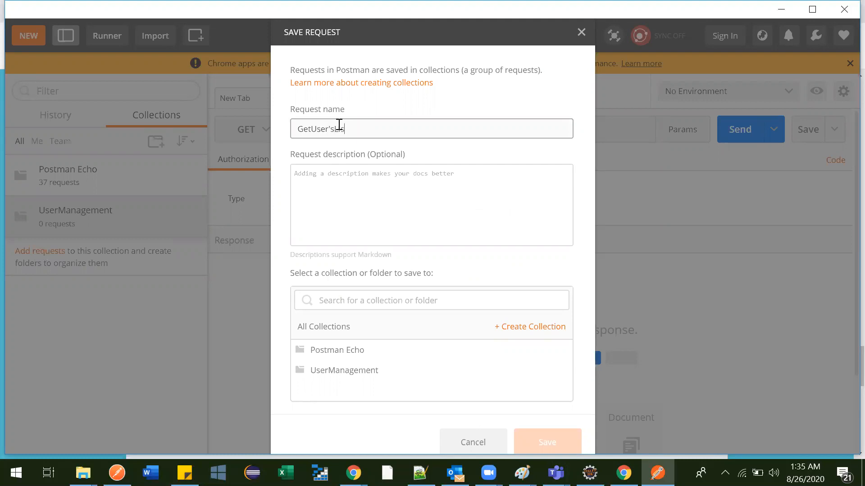
pyautogui.click(313, 129)
pyautogui.write('Available')
pyautogui.click(334, 376)
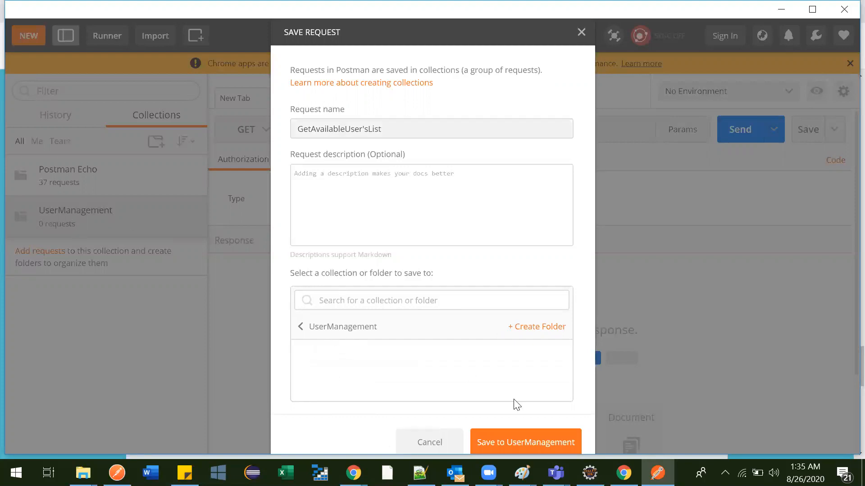
pyautogui.click(523, 443)
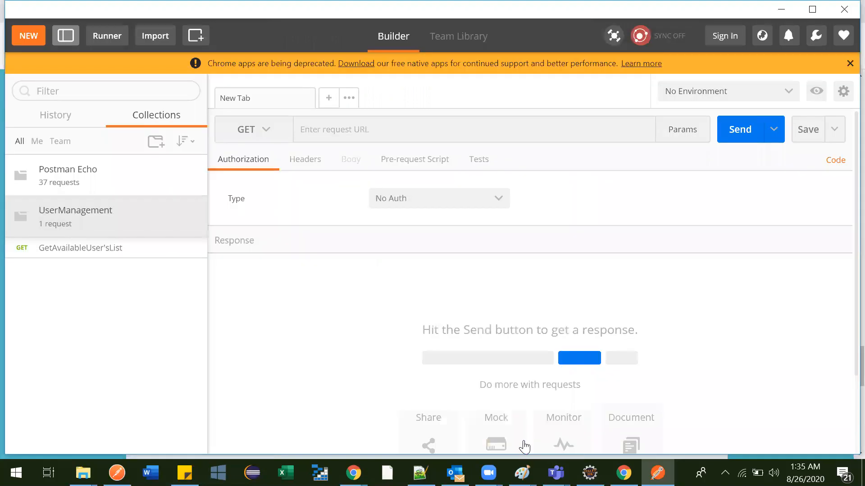
pyautogui.click(58, 249)
pyautogui.hotkey('alt', 'Tab')
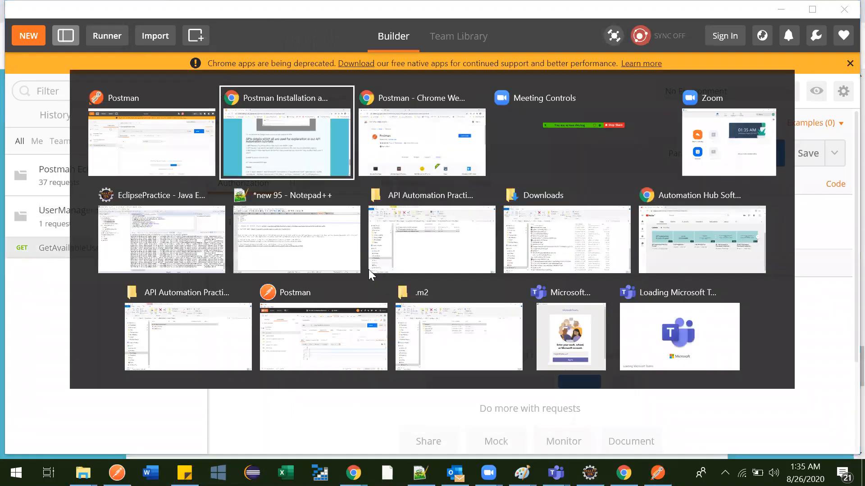
pyautogui.scroll(5, 257, 225)
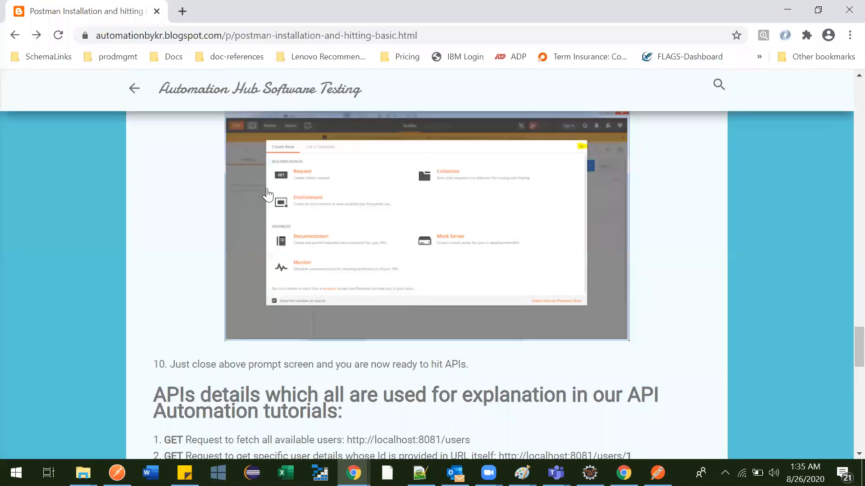
pyautogui.scroll(-4, 231, 257)
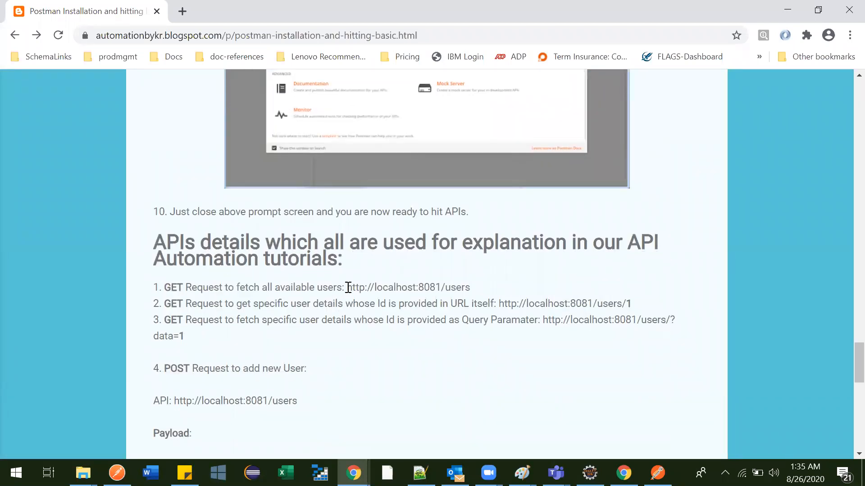
pyautogui.moveTo(348, 287); pyautogui.dragTo(468, 292)
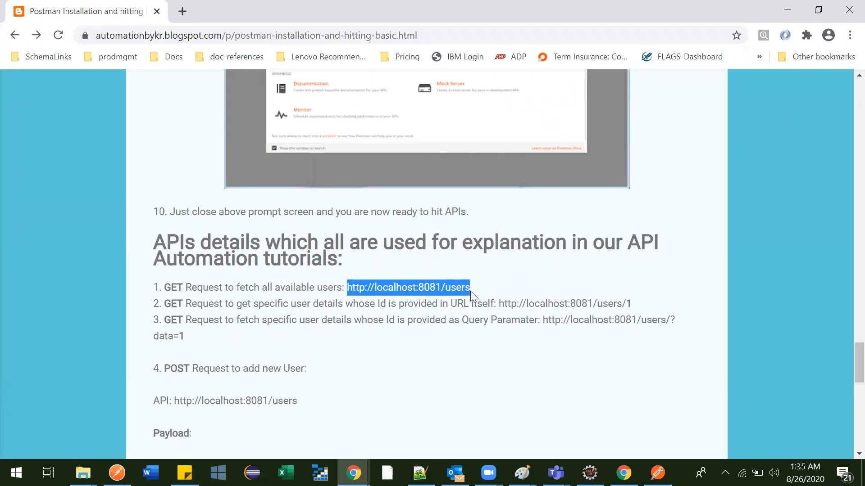
pyautogui.hotkey('alt', 'Tab')
pyautogui.click(381, 154)
pyautogui.write('http://localhost:8081/users')
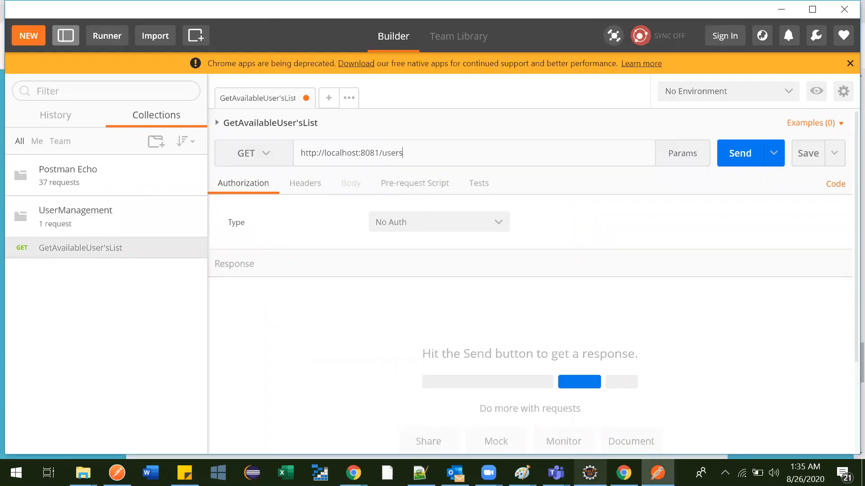
# Switch to Eclipse, set server.port to 8081 in application.properties and save the file
pyautogui.hotkey('alt', 'Tab')
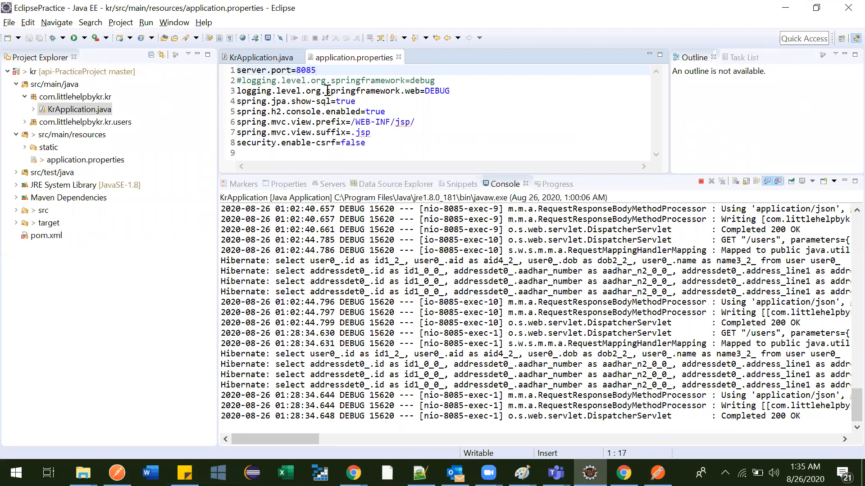
pyautogui.press('BackSpace')
pyautogui.write('1')
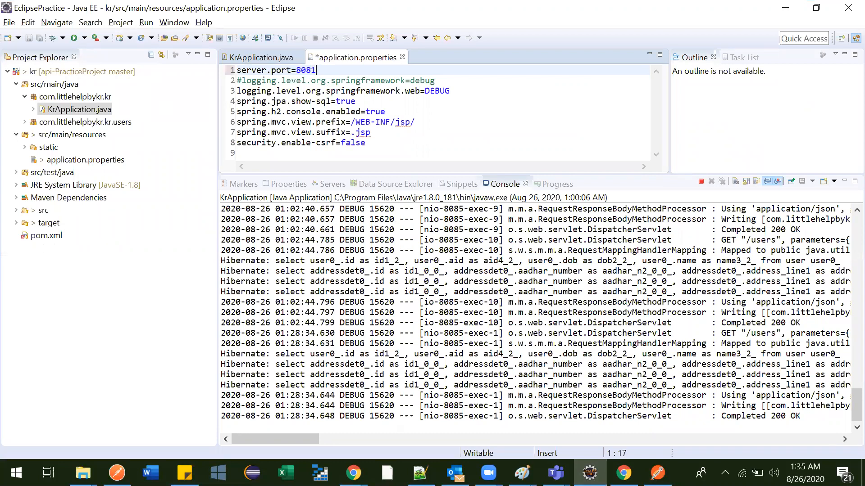
pyautogui.click(465, 123)
pyautogui.hotkey('ctrl', 's')
# Stop the running KrApplication and run KrApplication.java again as a Java application
pyautogui.click(701, 182)
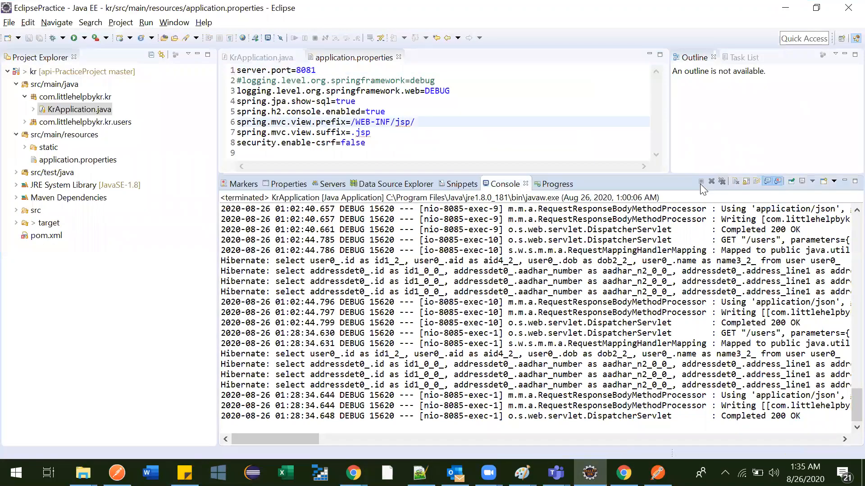
pyautogui.rightClick(82, 114)
pyautogui.moveTo(236, 304)
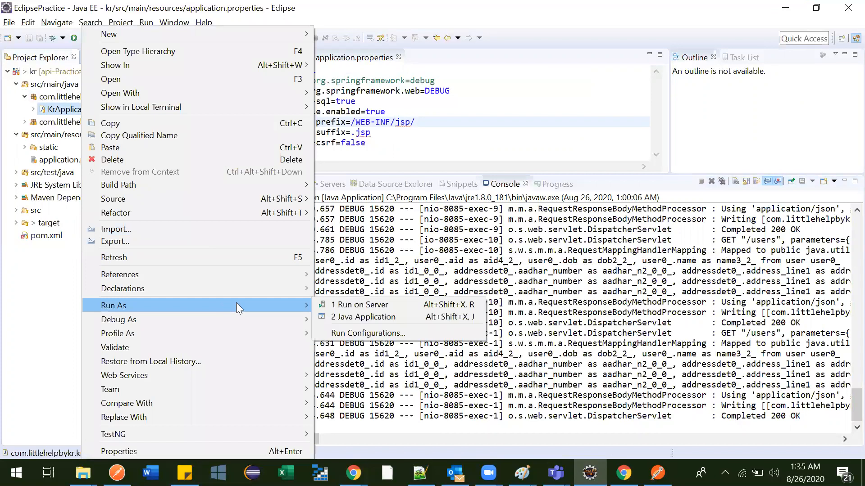
pyautogui.click(368, 316)
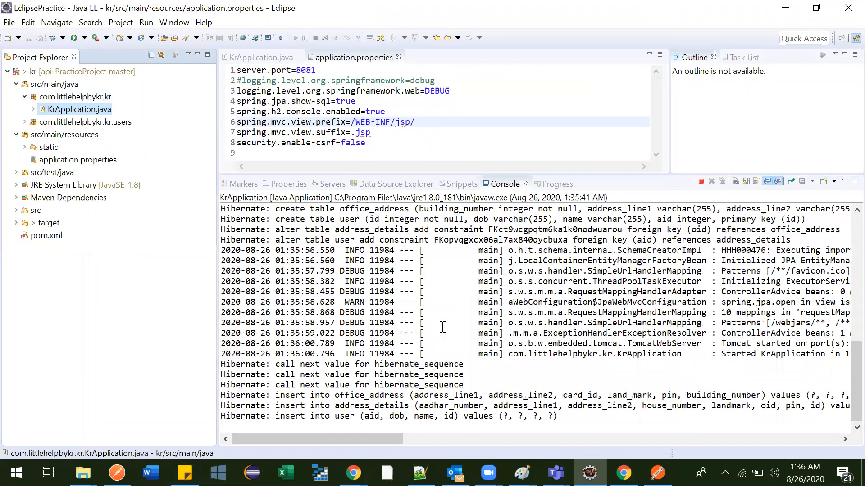
# Recheck the guide's users URL, send the GetAvailableUser'sList request in Postman and keep GET as its method
pyautogui.hotkey('alt', 'Tab')
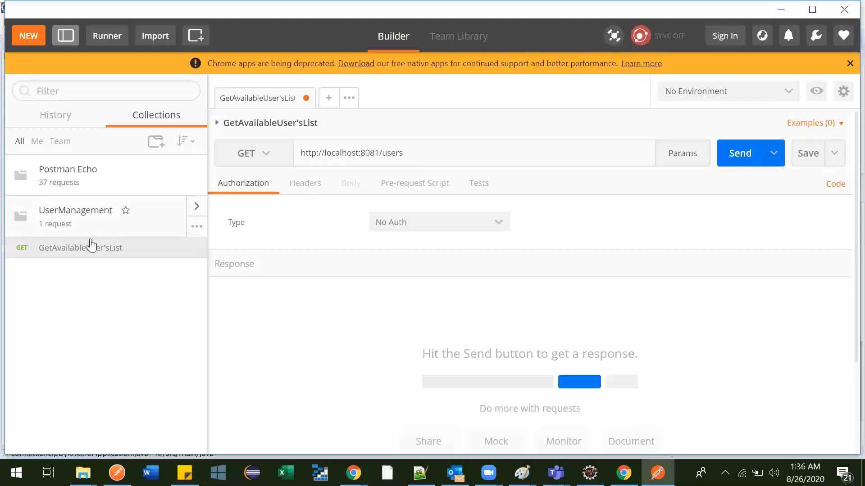
pyautogui.hotkey('alt', 'Tab')
pyautogui.hotkey('alt', 'Tab')
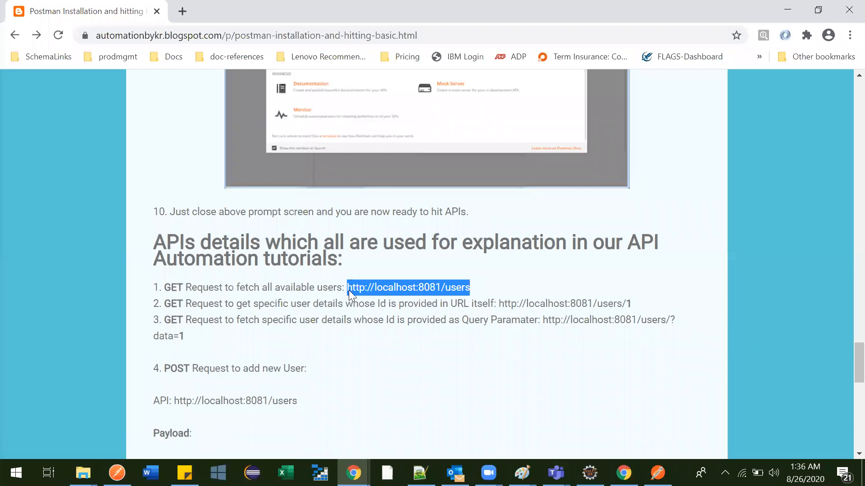
pyautogui.hotkey('alt', 'Tab')
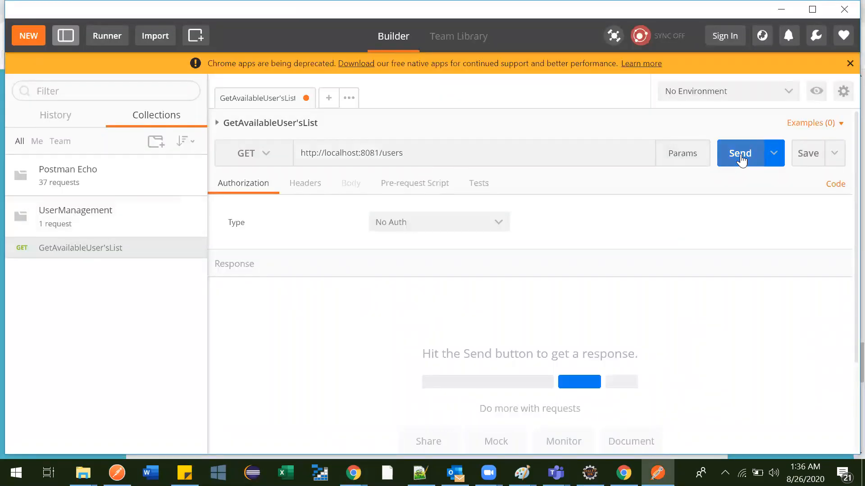
pyautogui.click(741, 157)
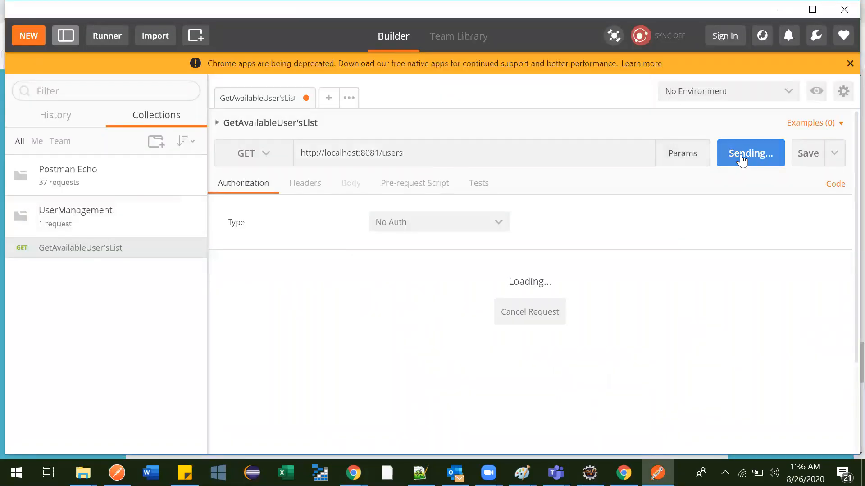
pyautogui.click(247, 157)
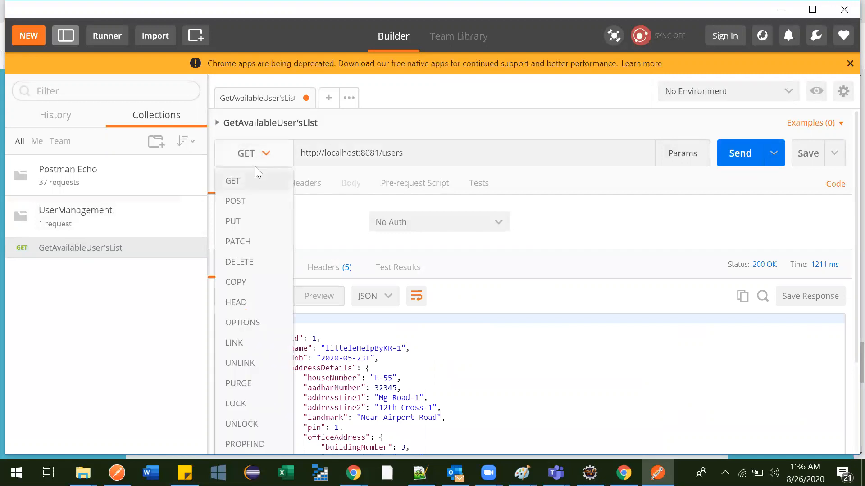
pyautogui.click(253, 179)
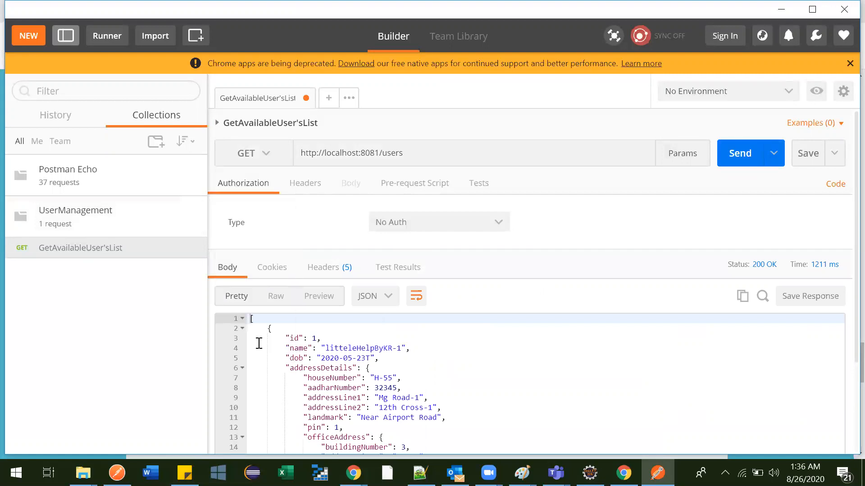
# Fold and unfold the returned user list, and review the guide's GET-by-id entry and its POST entry for adding a new user
pyautogui.click(242, 318)
pyautogui.click(243, 318)
pyautogui.hotkey('alt', 'Tab')
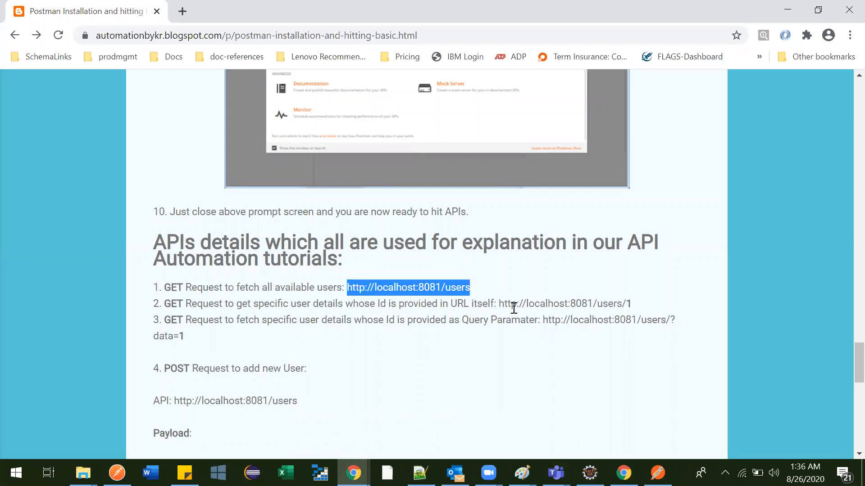
pyautogui.moveTo(638, 310); pyautogui.dragTo(586, 299)
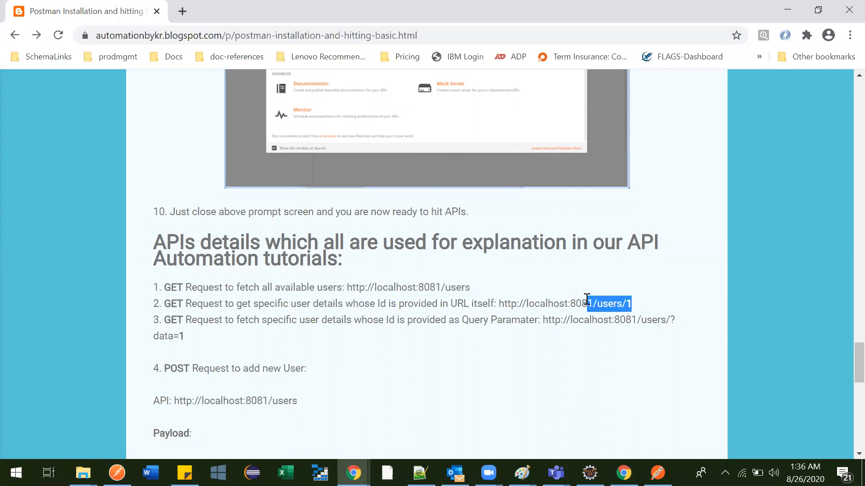
pyautogui.hotkey('alt', 'Tab')
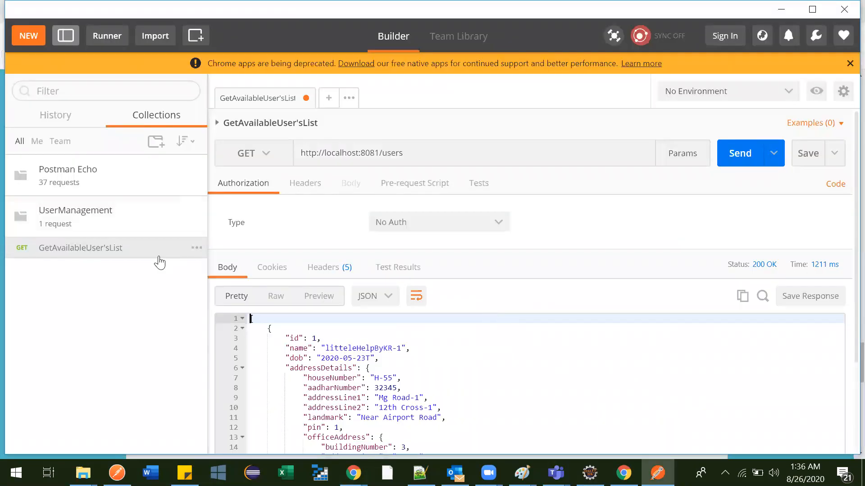
pyautogui.hotkey('alt', 'Tab')
pyautogui.scroll(-1, 289, 335)
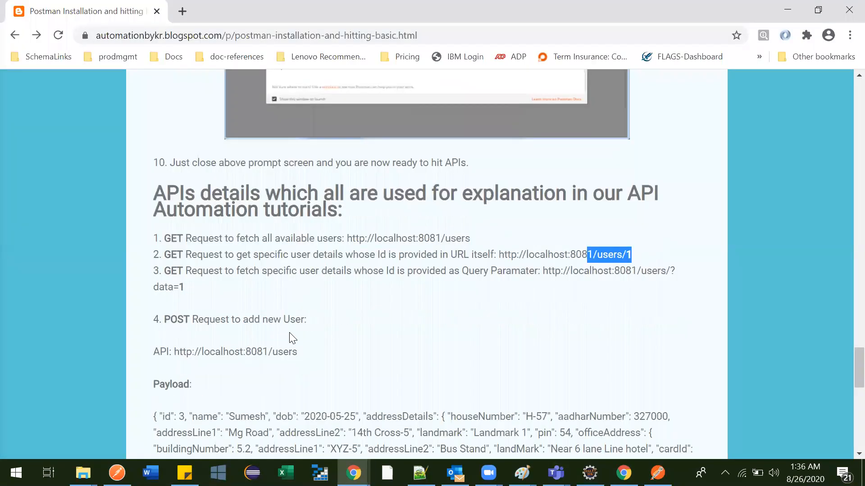
pyautogui.moveTo(162, 311); pyautogui.dragTo(210, 322)
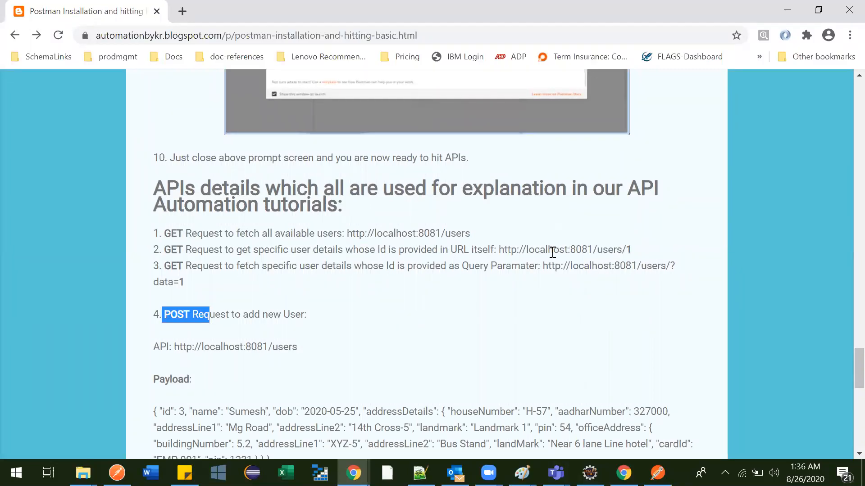
pyautogui.scroll(-1, 216, 355)
pyautogui.click(200, 243)
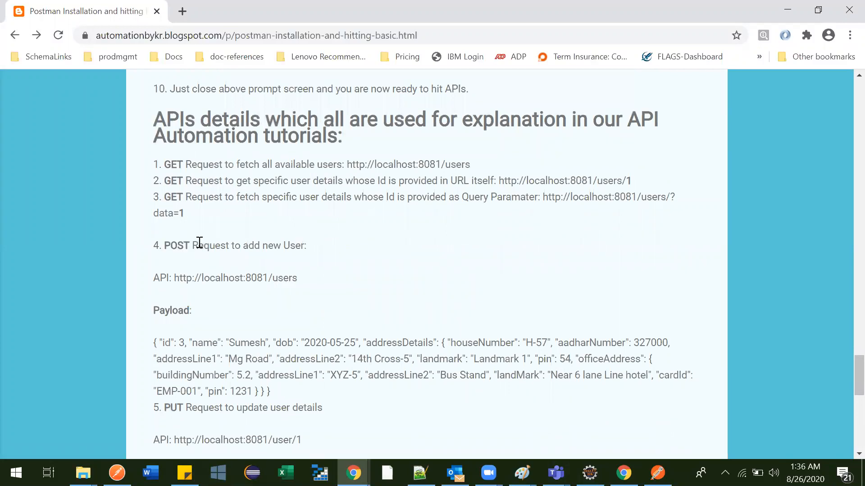
pyautogui.doubleClick(180, 246)
# Return to Postman, open a new request tab and set its method to POST
pyautogui.hotkey('alt', 'Tab')
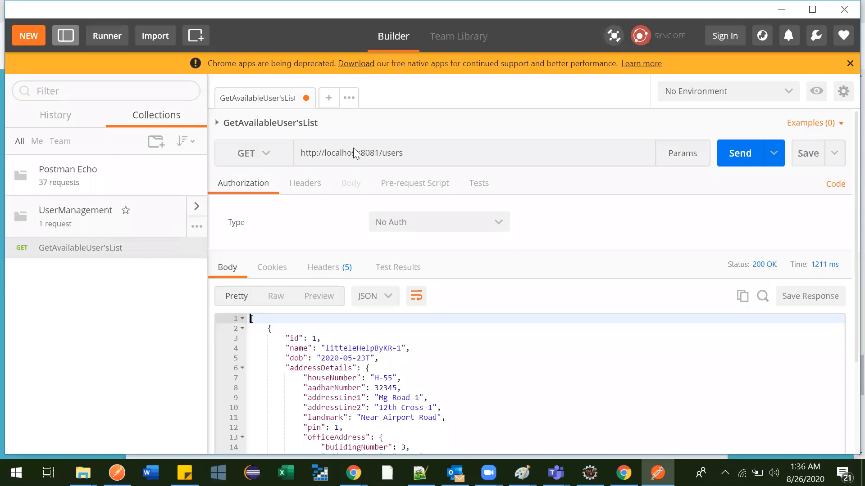
pyautogui.click(328, 100)
pyautogui.click(267, 133)
pyautogui.click(254, 181)
pyautogui.hotkey('alt', 'Tab')
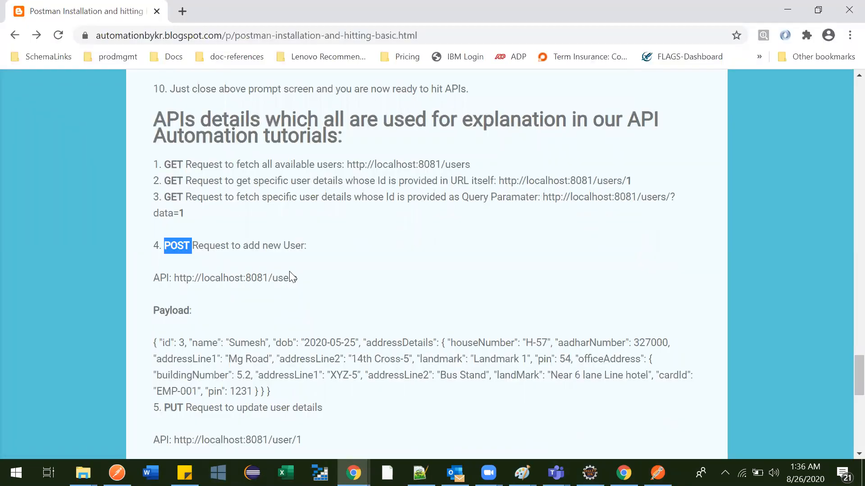
pyautogui.scroll(-1, 291, 277)
pyautogui.moveTo(174, 244); pyautogui.dragTo(308, 245)
pyautogui.hotkey('ctrl', 'c')
pyautogui.hotkey('alt', 'Tab')
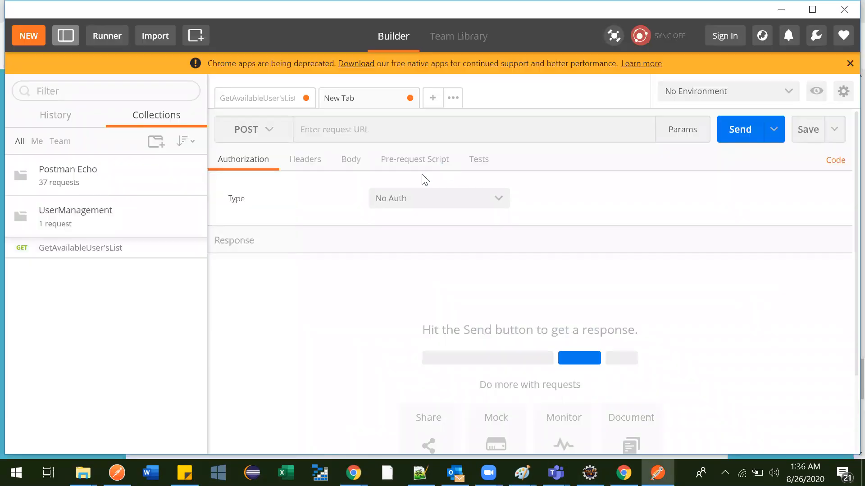
pyautogui.click(376, 128)
pyautogui.hotkey('ctrl', 'v')
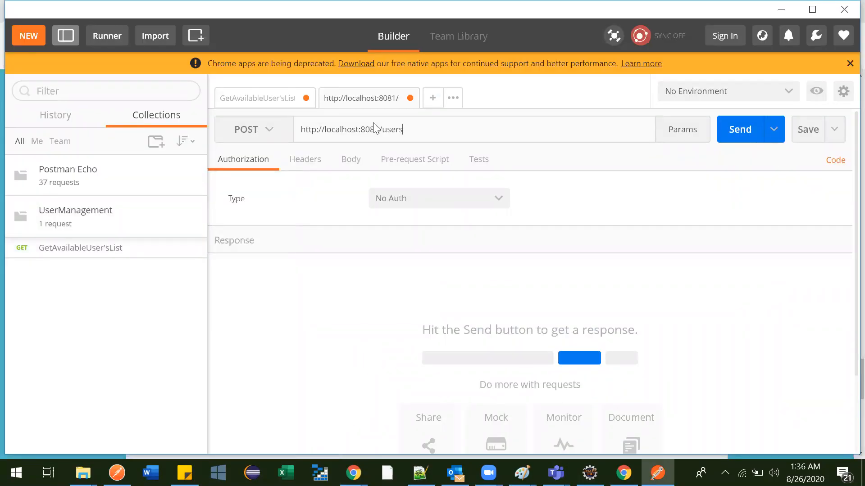
# Copy the guide's POST payload into the request's raw body and set the body format to JSON (application/json)
pyautogui.hotkey('alt', 'Tab')
pyautogui.moveTo(270, 305); pyautogui.dragTo(152, 255)
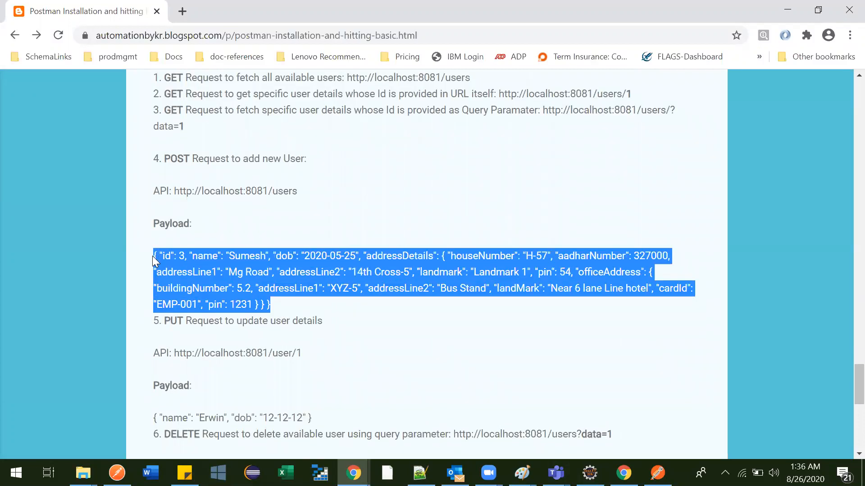
pyautogui.hotkey('alt', 'Tab')
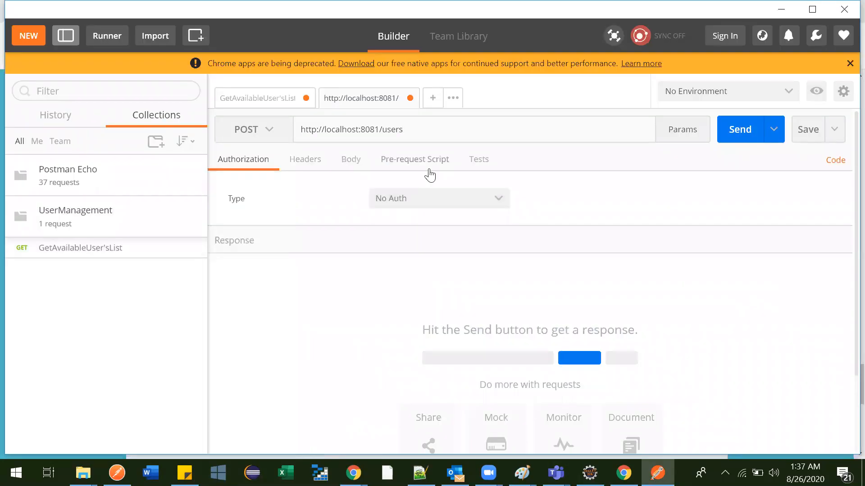
pyautogui.click(351, 160)
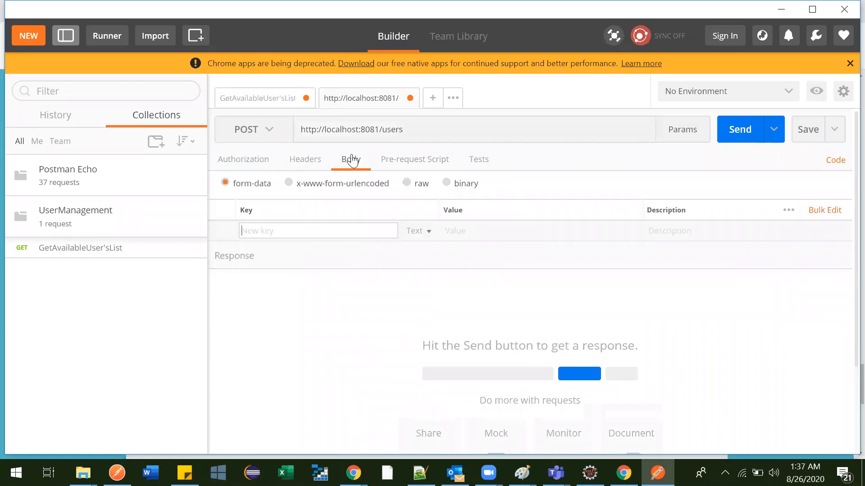
pyautogui.click(407, 184)
pyautogui.hotkey('ctrl', 'v')
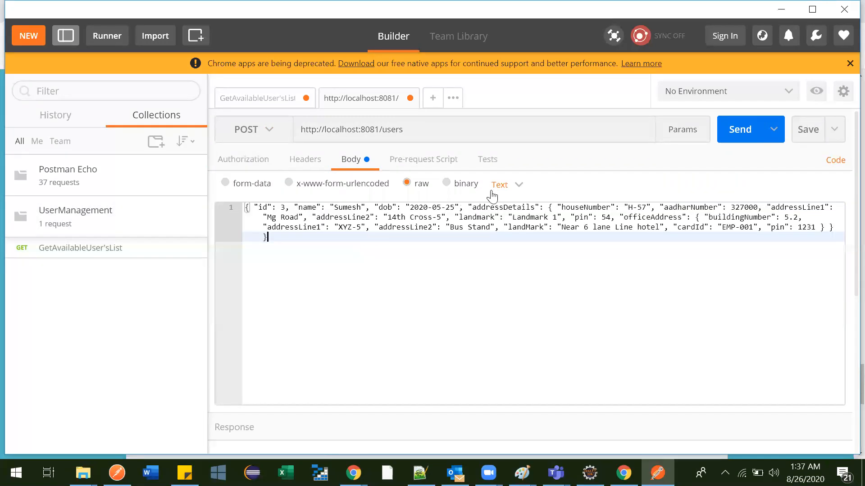
pyautogui.click(510, 191)
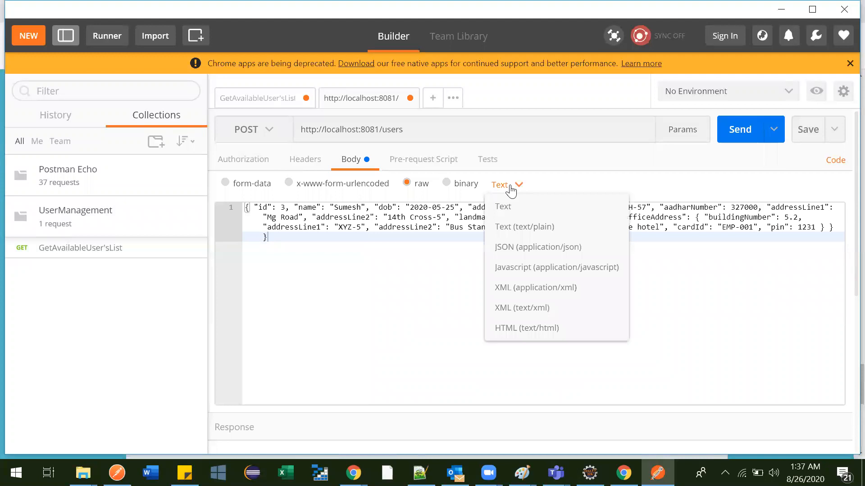
pyautogui.click(535, 248)
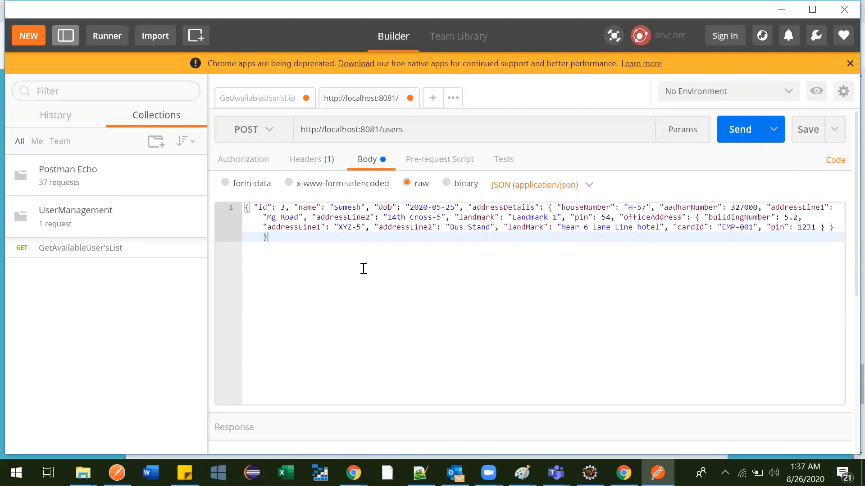
pyautogui.click(676, 228)
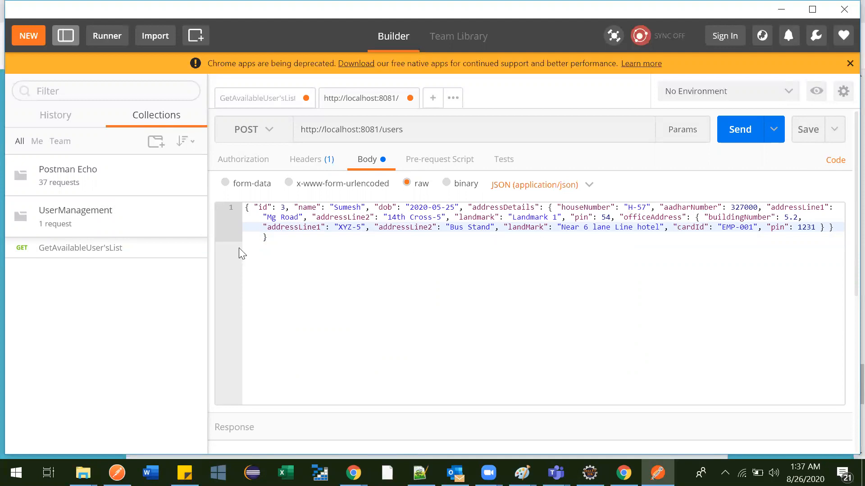
pyautogui.moveTo(284, 240); pyautogui.dragTo(223, 204)
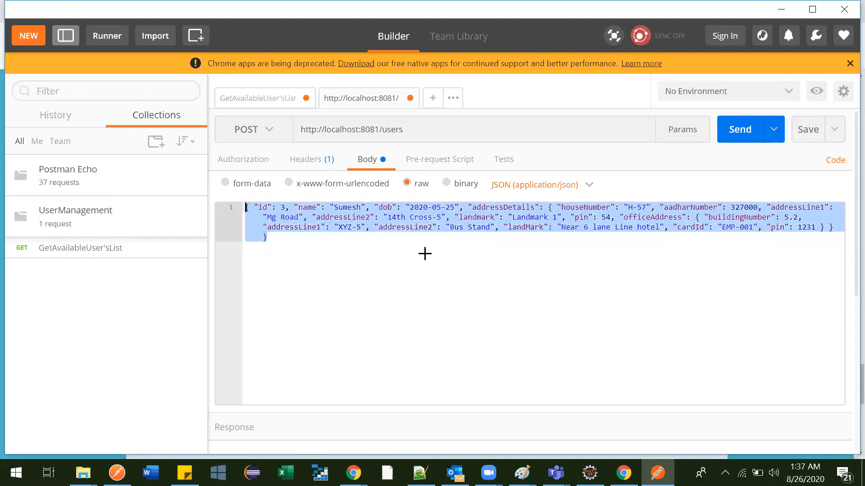
pyautogui.hotkey('alt', 'Tab')
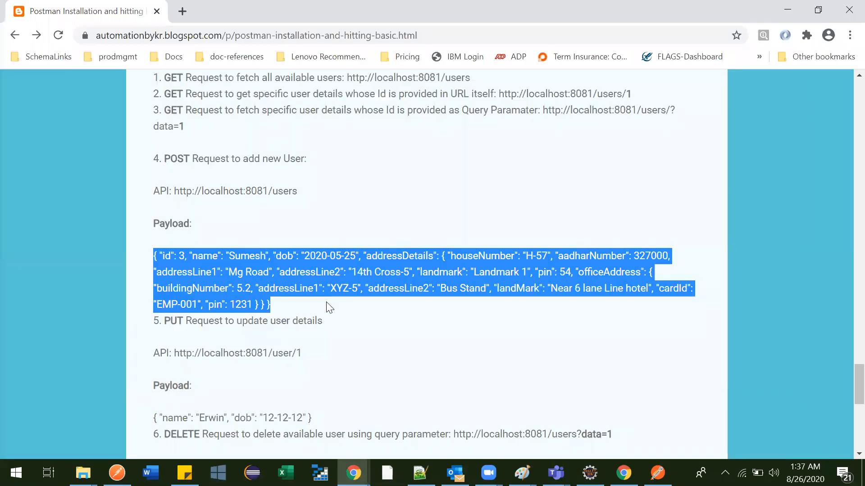
pyautogui.hotkey('alt', 'Tab')
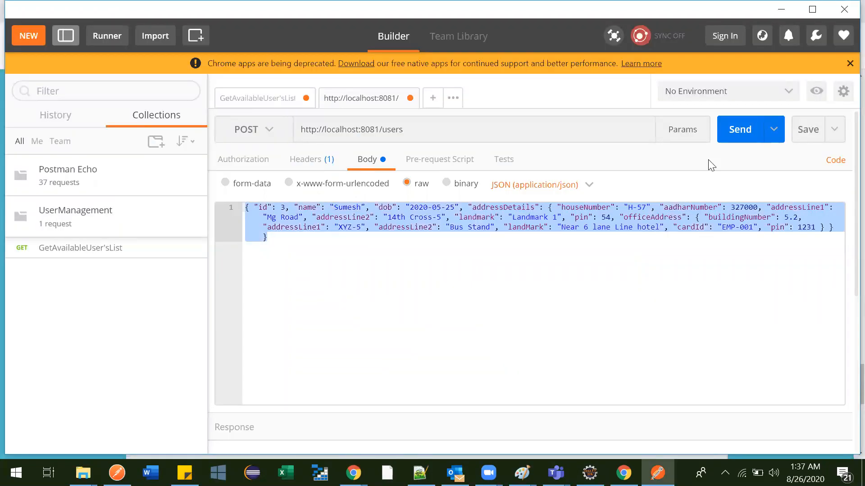
pyautogui.click(733, 137)
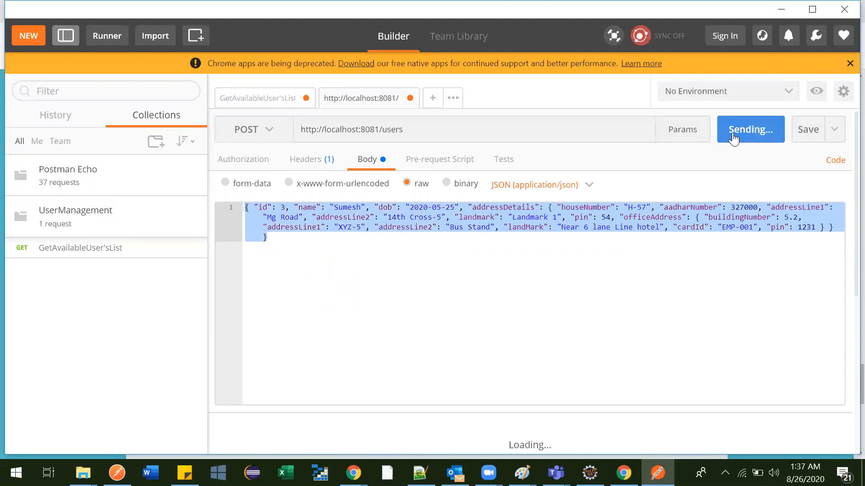
# Examine the POST response's id, name and address details and compare them with the request body
pyautogui.moveTo(470, 404); pyautogui.dragTo(466, 251)
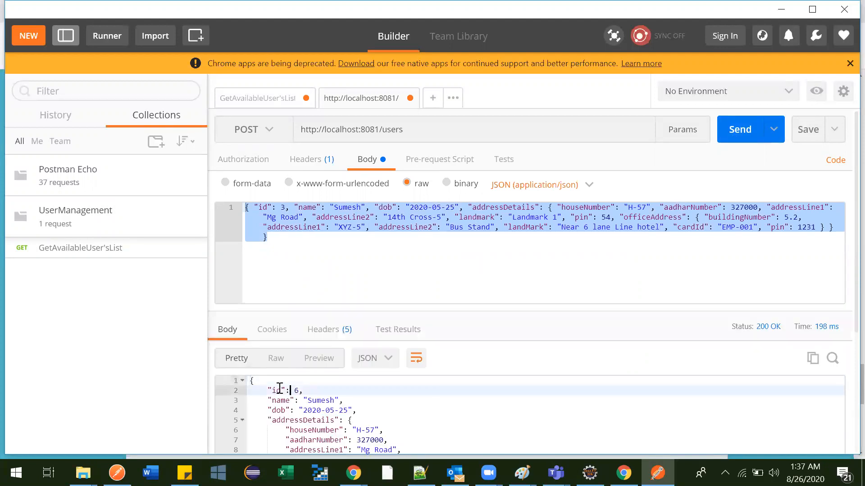
pyautogui.moveTo(276, 388); pyautogui.dragTo(300, 388)
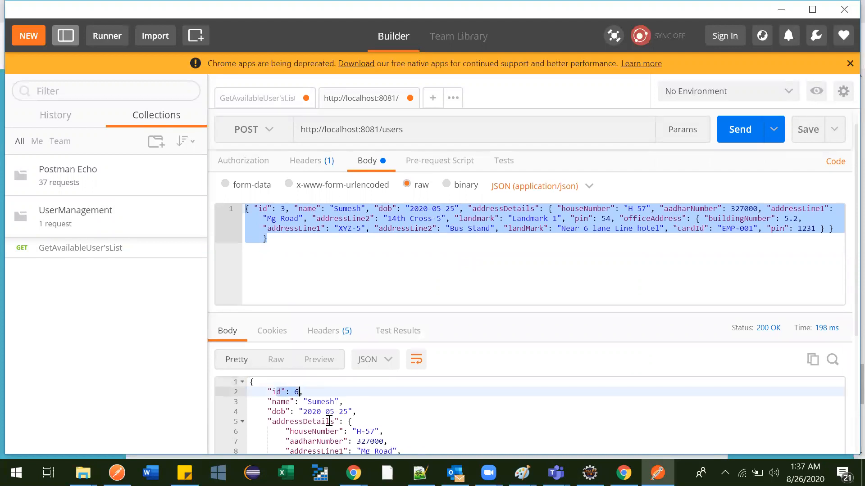
pyautogui.doubleClick(328, 399)
pyautogui.scroll(-2, 378, 434)
pyautogui.scroll(-2, 379, 434)
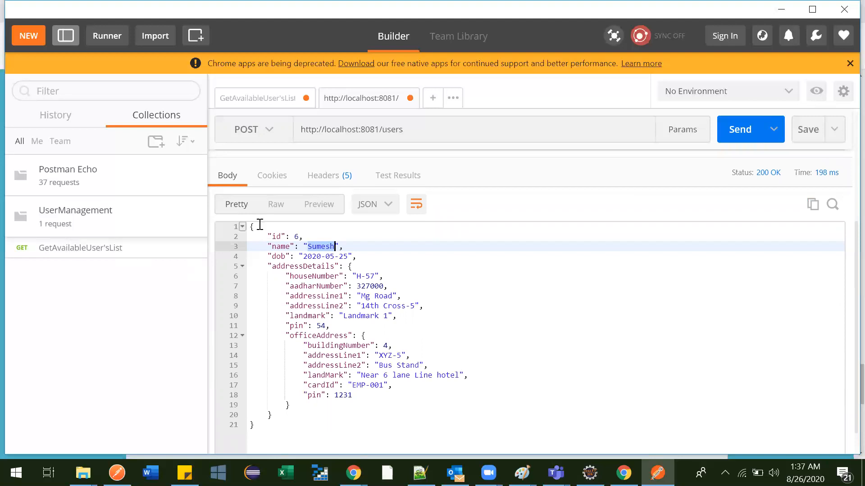
pyautogui.scroll(4, 409, 240)
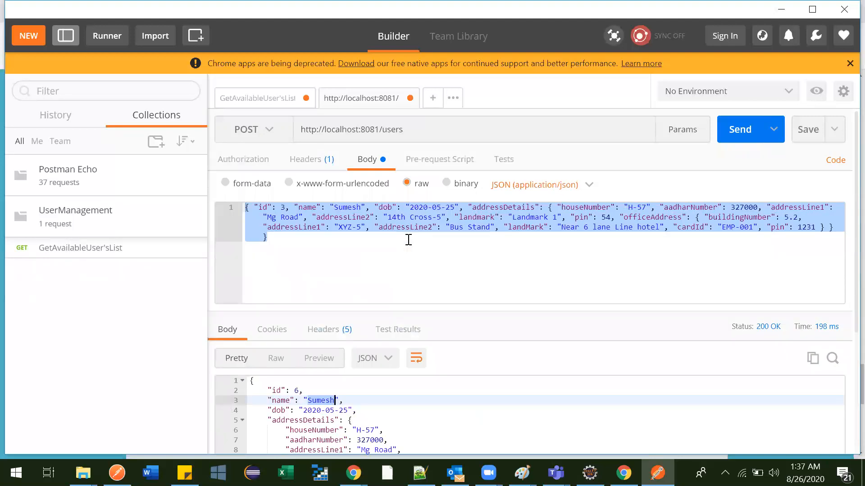
# Save the POST request as AddUser in the UserManagement collection
pyautogui.hotkey('ctrl', 's')
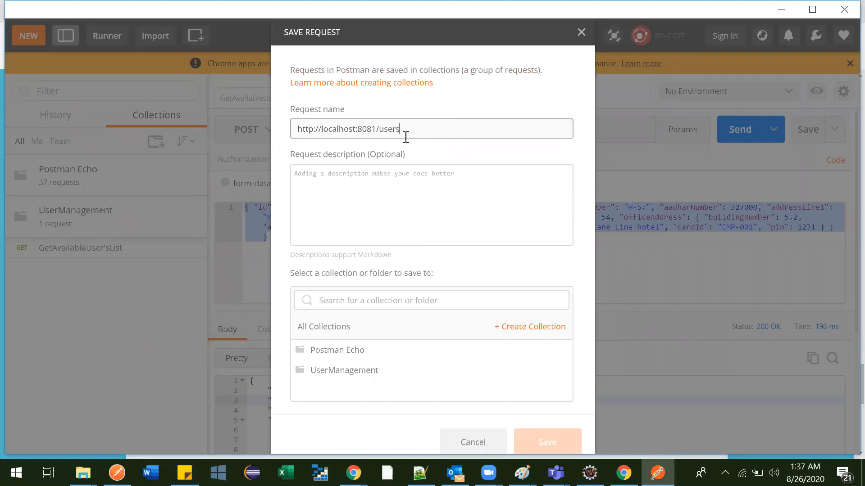
pyautogui.moveTo(405, 130); pyautogui.dragTo(271, 127)
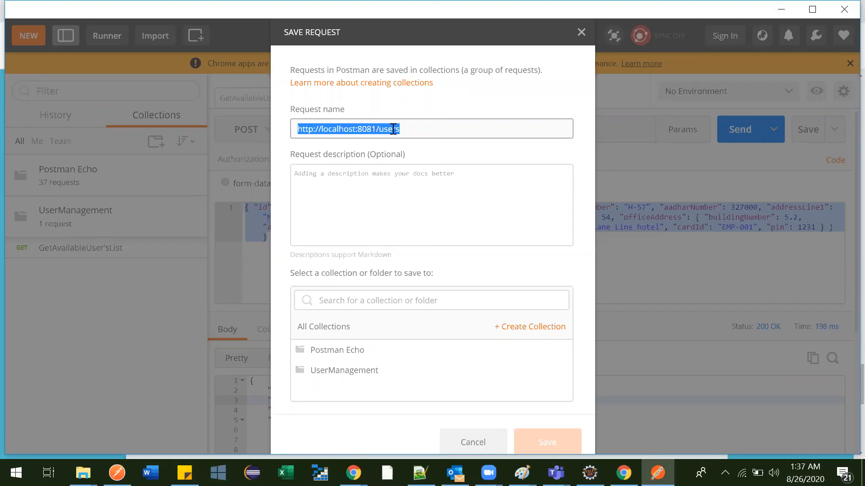
pyautogui.write('AddUser')
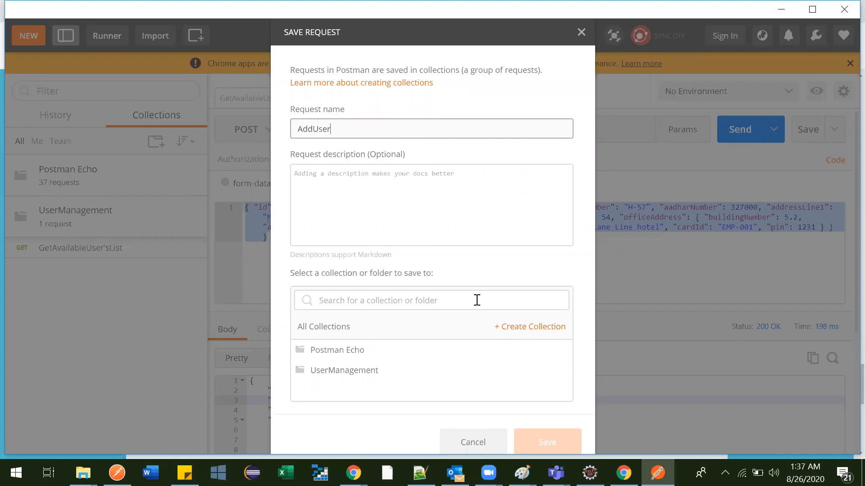
pyautogui.click(330, 381)
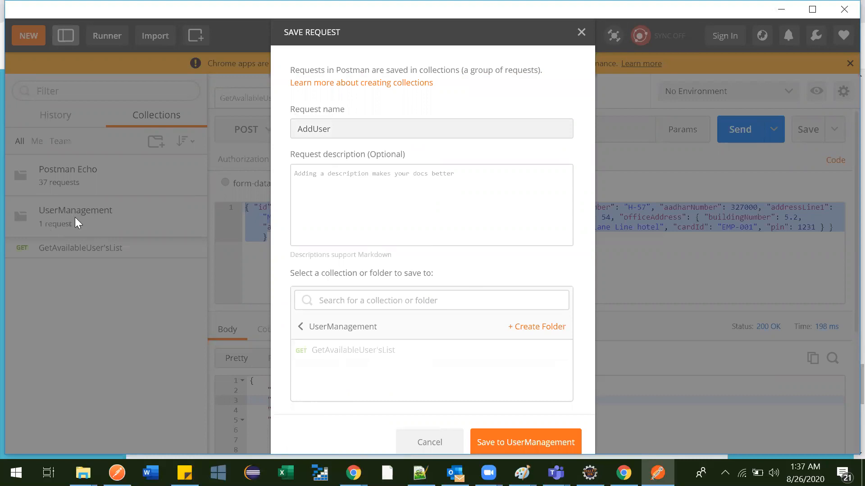
pyautogui.click(529, 441)
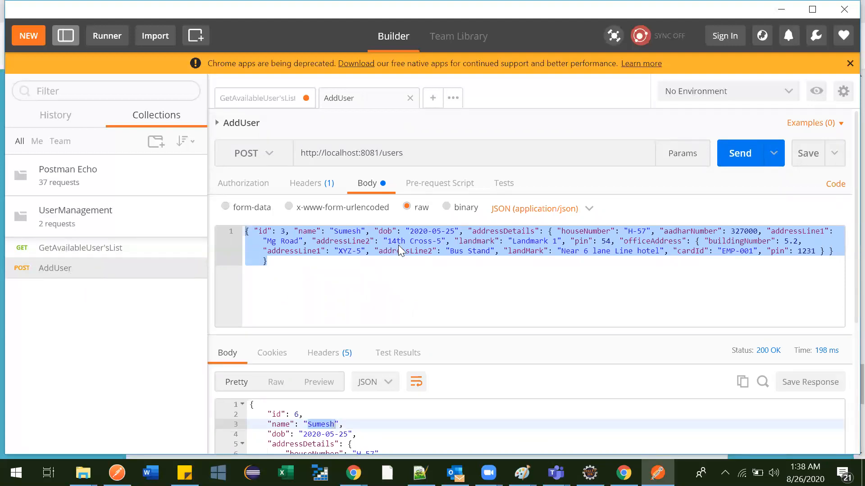
# After a glance at the guide, resend the GetAvailableUser'sList request and collapse the user objects in its response
pyautogui.hotkey('alt', 'Tab')
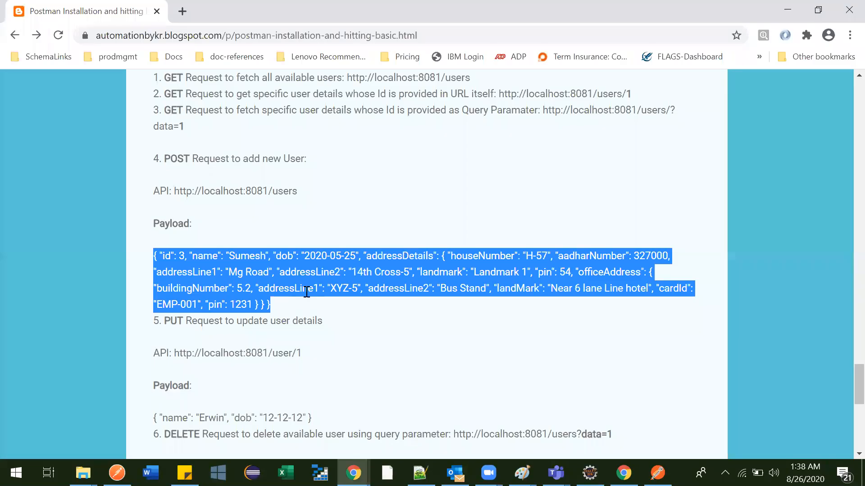
pyautogui.scroll(2, 180, 208)
pyautogui.hotkey('alt', 'Tab')
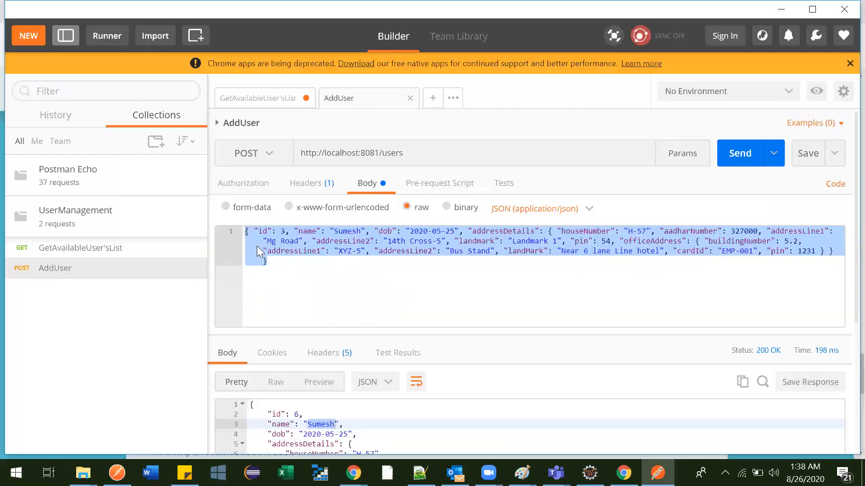
pyautogui.click(74, 247)
pyautogui.click(739, 152)
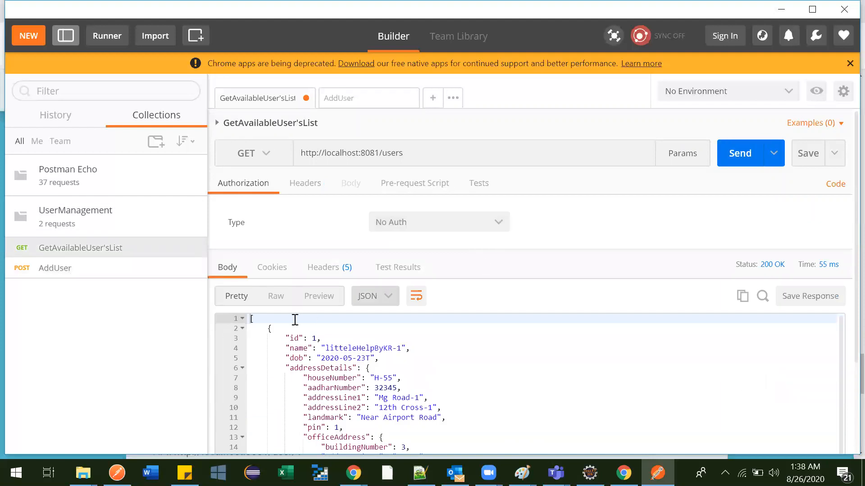
pyautogui.click(242, 329)
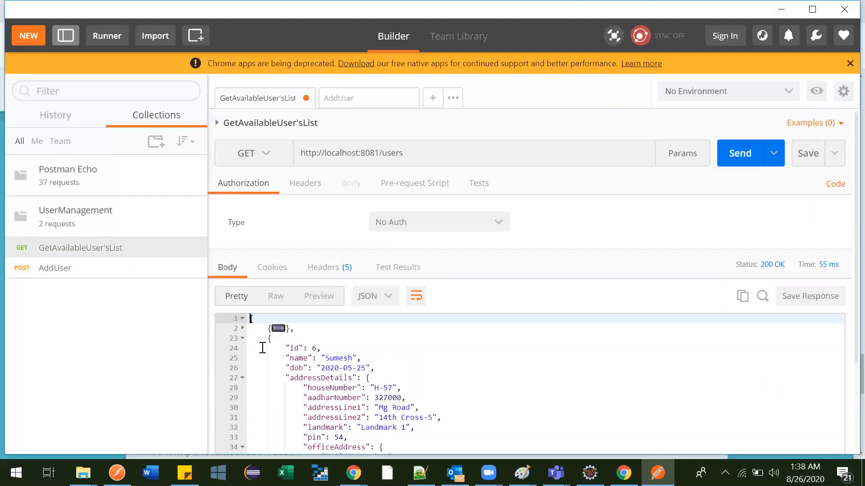
pyautogui.click(243, 339)
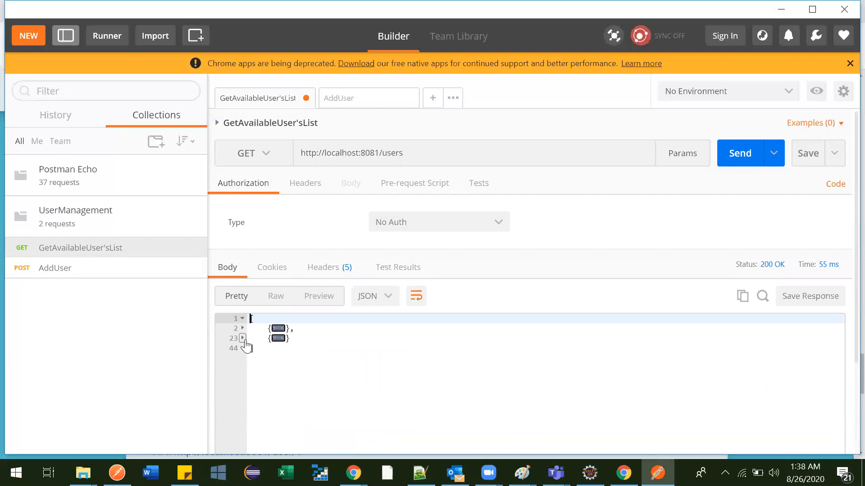
pyautogui.hotkey('alt', 'Tab')
pyautogui.scroll(-3, 325, 336)
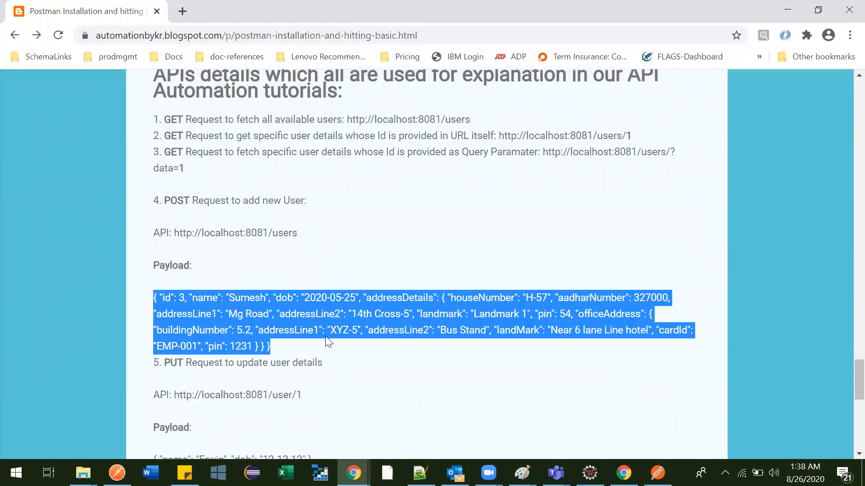
pyautogui.scroll(3, 240, 164)
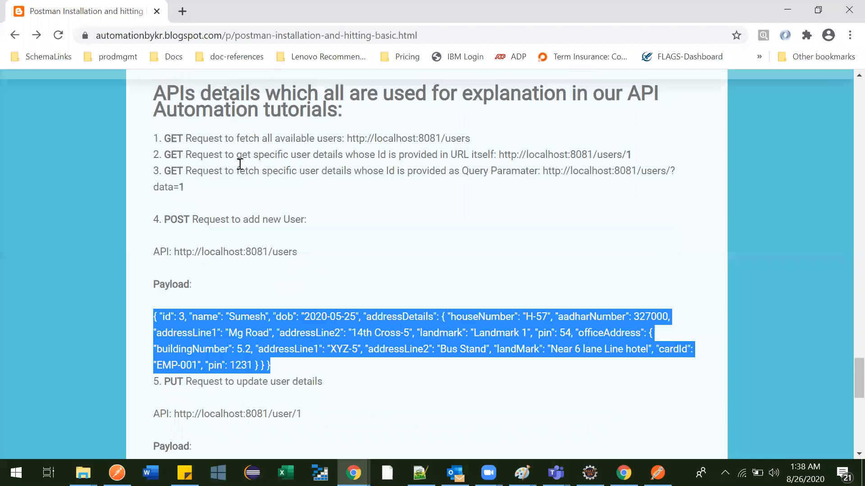
pyautogui.click(168, 203)
pyautogui.moveTo(168, 204); pyautogui.dragTo(248, 212)
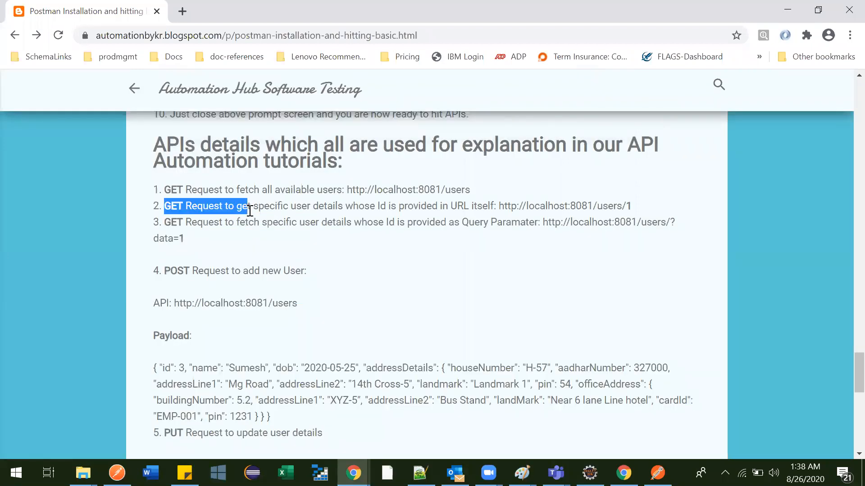
pyautogui.moveTo(498, 206); pyautogui.dragTo(635, 208)
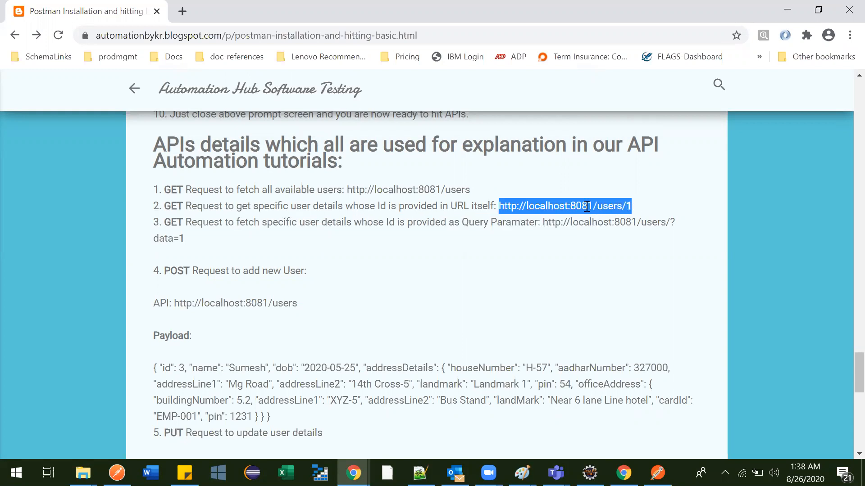
pyautogui.click(634, 211)
pyautogui.moveTo(627, 206); pyautogui.dragTo(639, 207)
pyautogui.click(642, 209)
pyautogui.moveTo(499, 206); pyautogui.dragTo(639, 208)
pyautogui.hotkey('ctrl', 'c')
pyautogui.hotkey('alt', 'Tab')
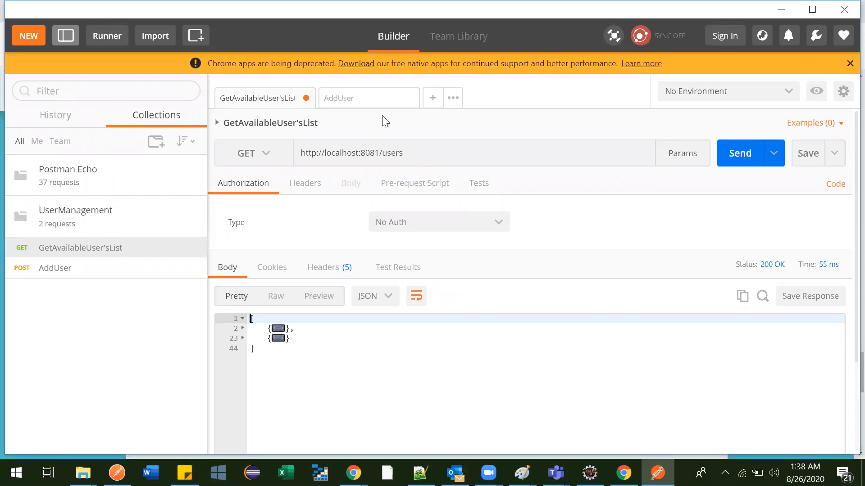
pyautogui.click(433, 99)
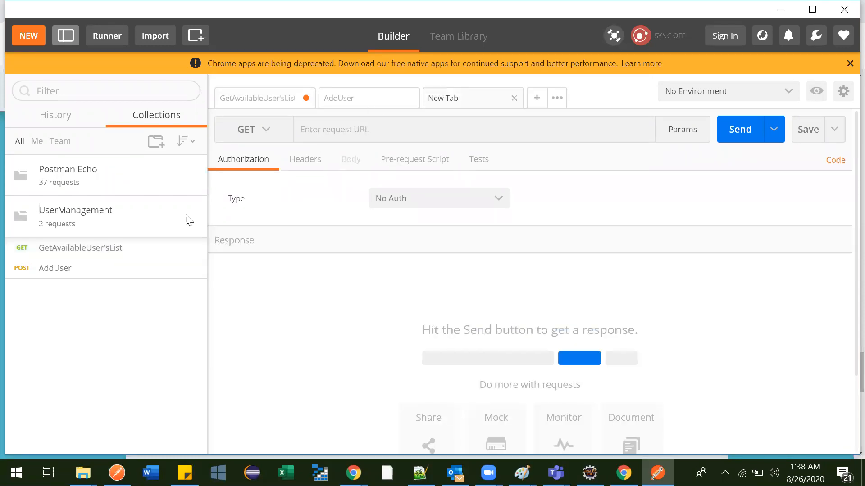
pyautogui.hotkey('alt', 'Tab')
pyautogui.doubleClick(172, 203)
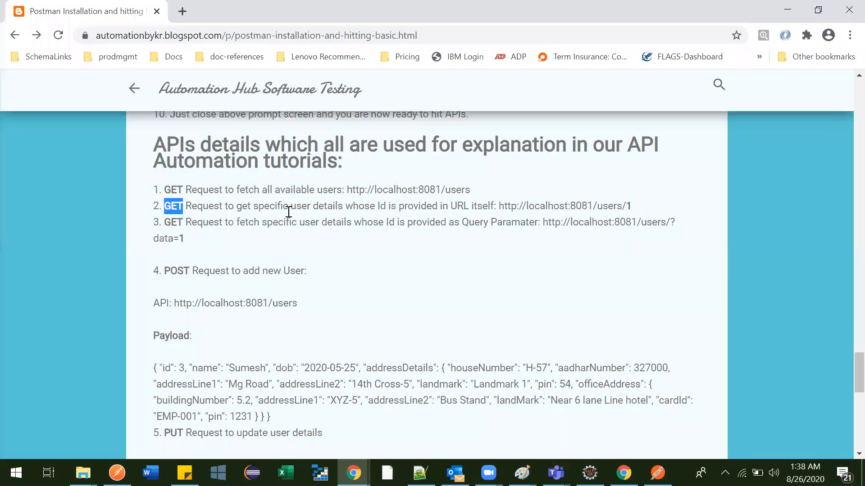
pyautogui.hotkey('alt', 'Tab')
pyautogui.click(263, 131)
pyautogui.click(360, 132)
pyautogui.hotkey('ctrl', 'v')
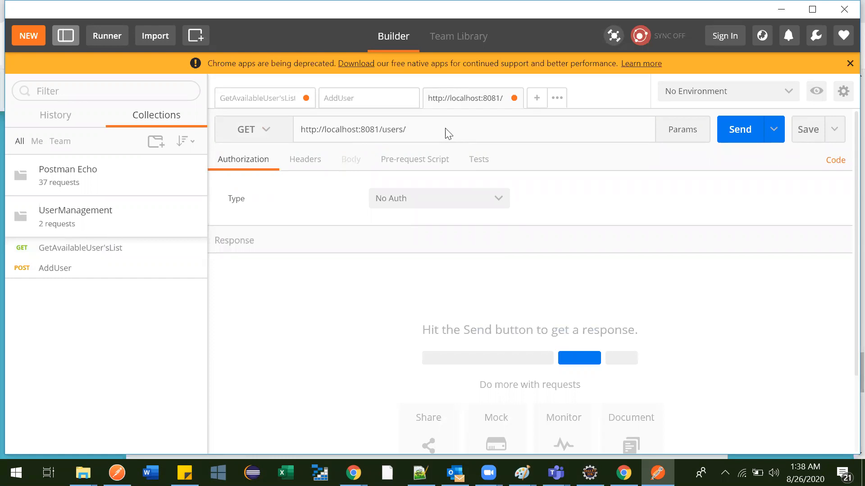
pyautogui.click(351, 189)
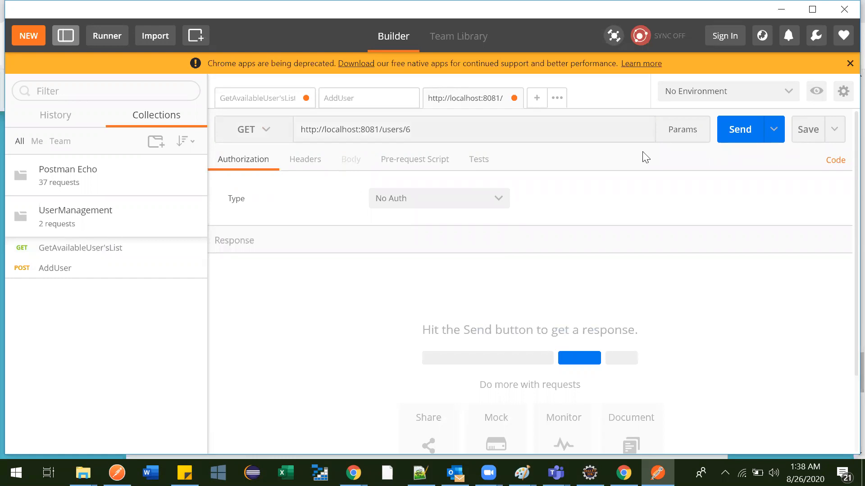
pyautogui.click(730, 135)
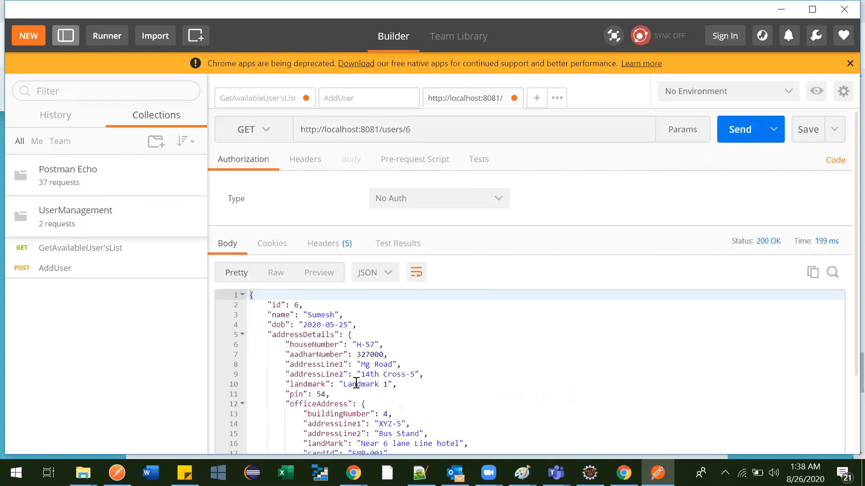
pyautogui.doubleClick(317, 315)
pyautogui.scroll(-3, 349, 409)
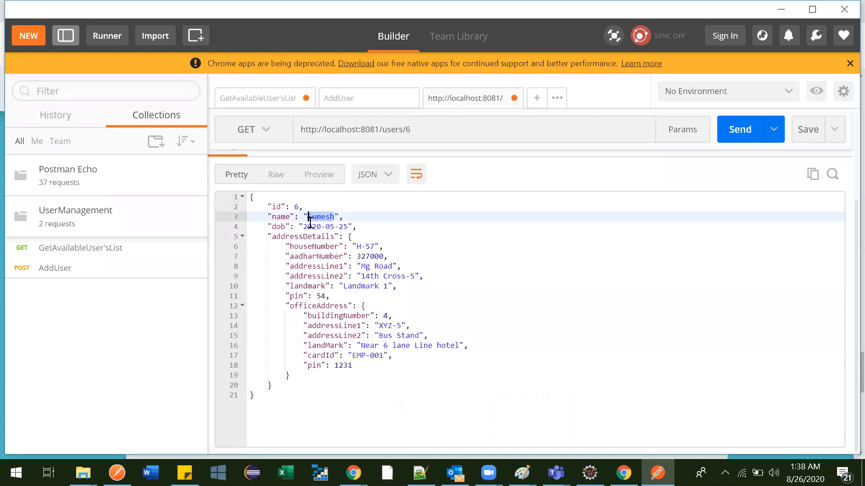
pyautogui.scroll(3, 299, 299)
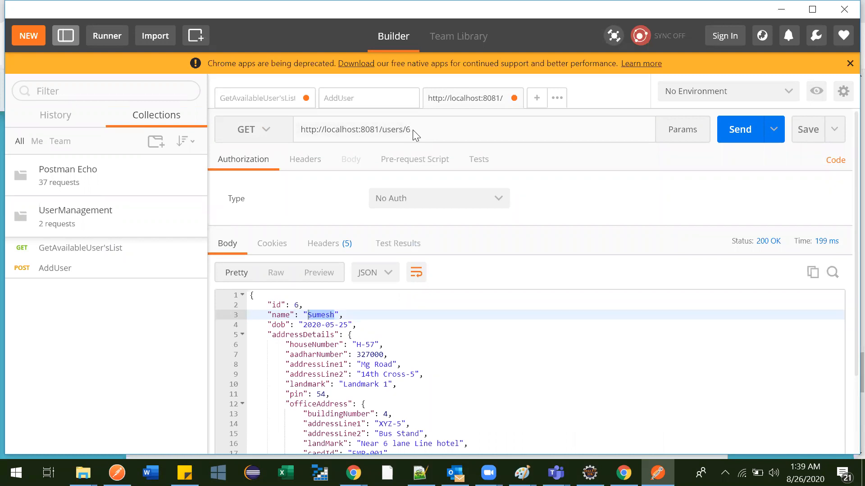
pyautogui.write('1')
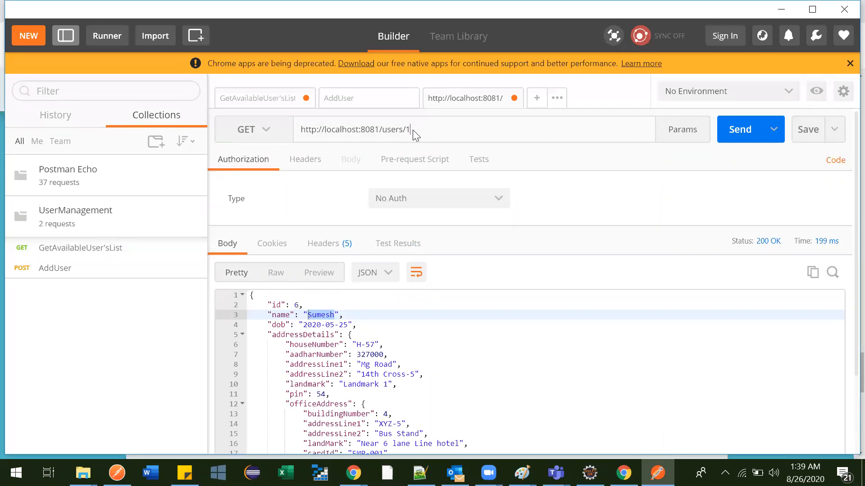
pyautogui.click(740, 132)
pyautogui.scroll(-5, 396, 377)
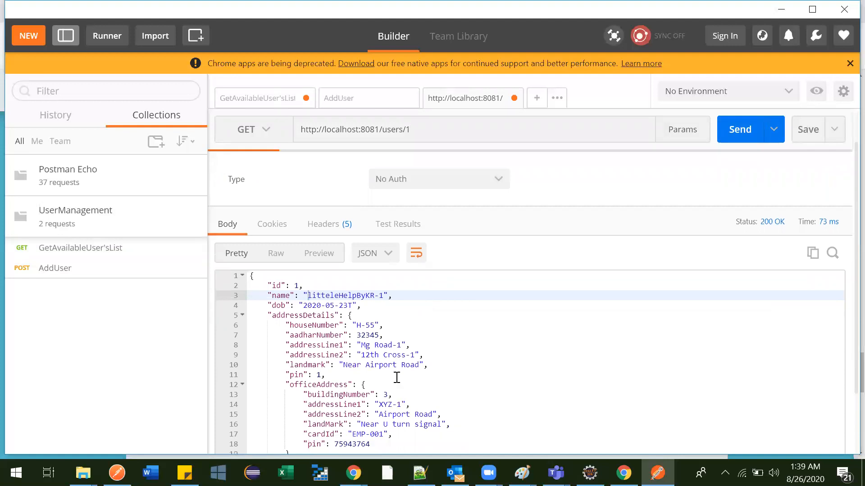
pyautogui.moveTo(276, 398); pyautogui.dragTo(250, 199)
pyautogui.hotkey('alt', 'Tab')
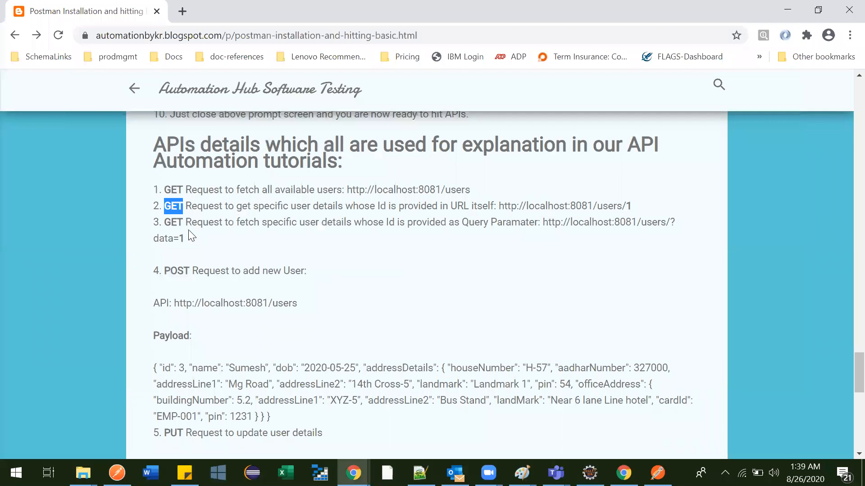
pyautogui.doubleClick(489, 223)
pyautogui.moveTo(544, 224); pyautogui.dragTo(193, 242)
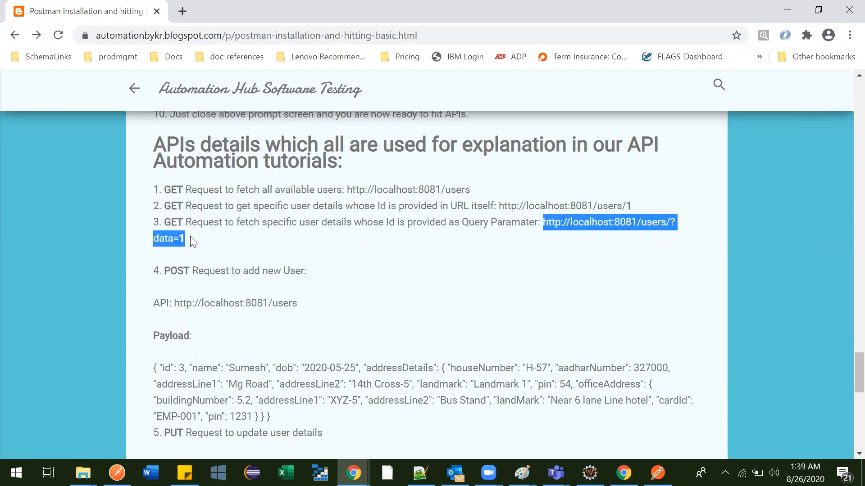
pyautogui.hotkey('alt', 'Tab')
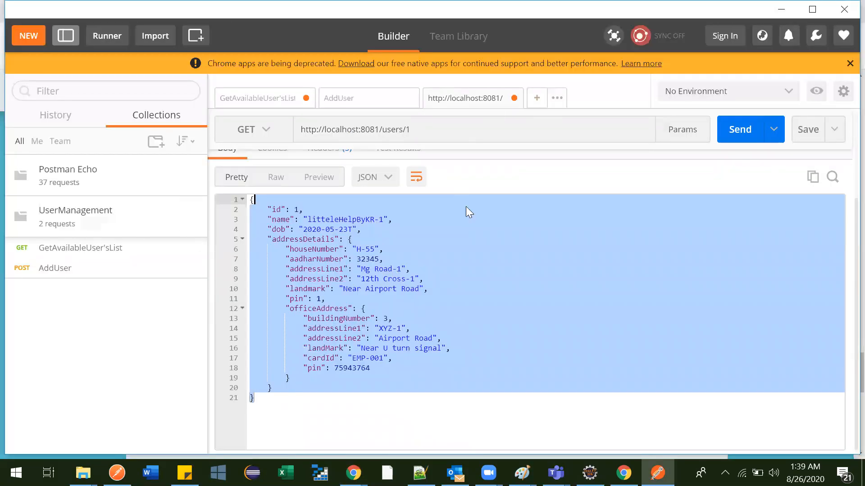
# Save the GET request as GetSpecificUserDetailsByIdInPath in the UserManagement collection
pyautogui.hotkey('ctrl', 's')
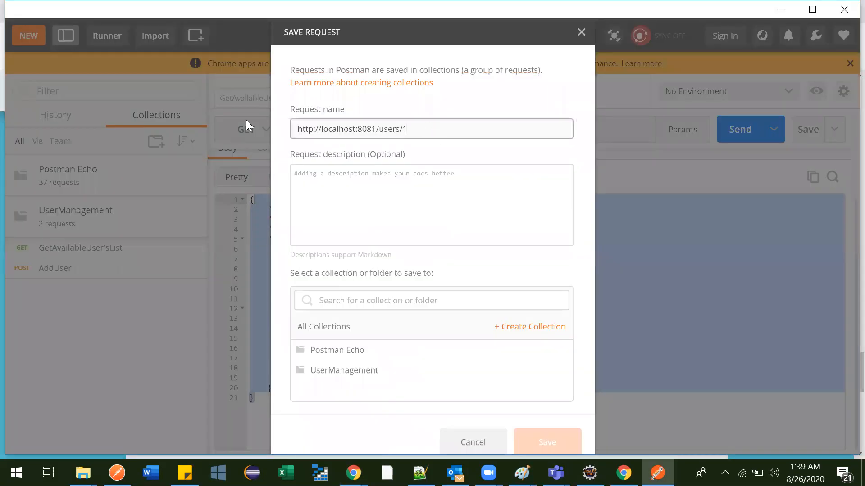
pyautogui.hotkey('ctrl', 'a')
pyautogui.write('Get')
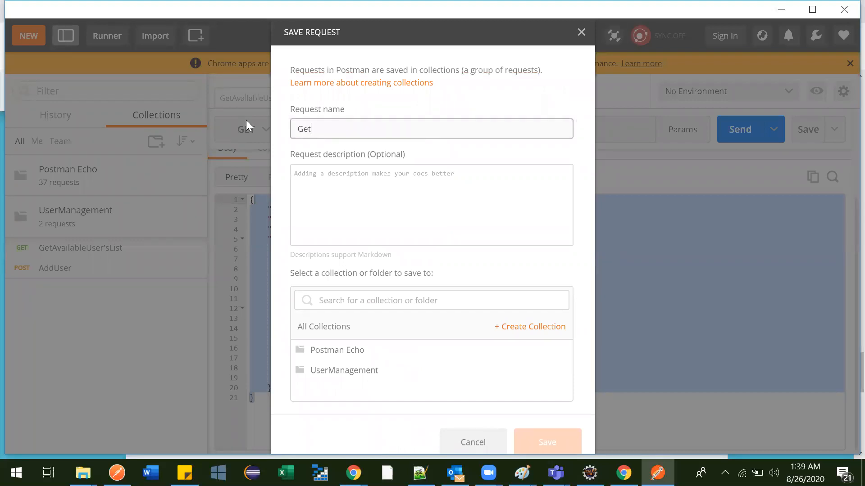
pyautogui.write('SpecificUserDetailsByIdIn')
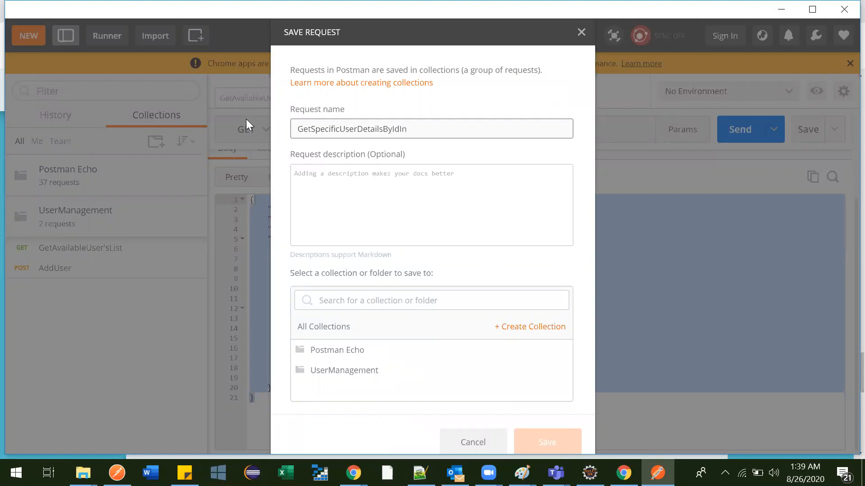
pyautogui.write('Pat')
pyautogui.click(353, 378)
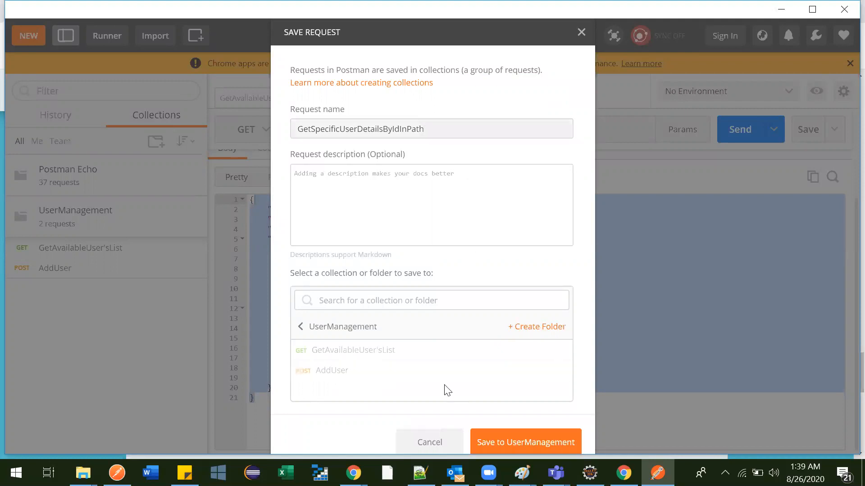
pyautogui.click(542, 443)
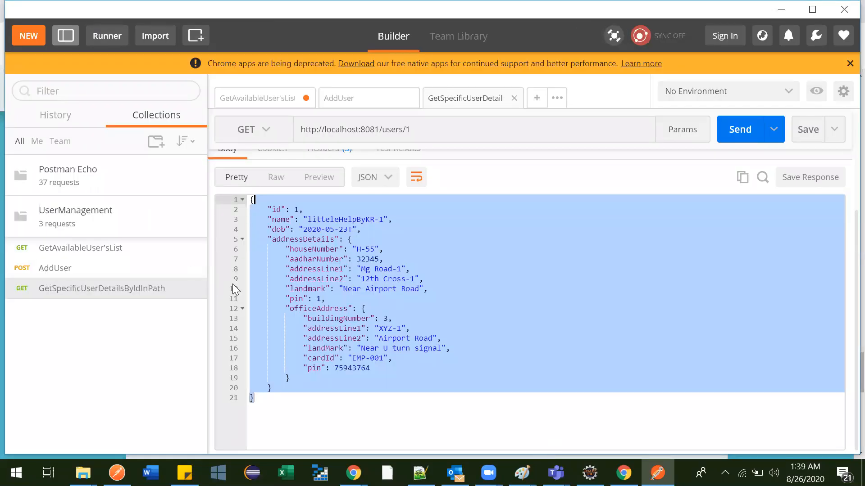
pyautogui.click(536, 98)
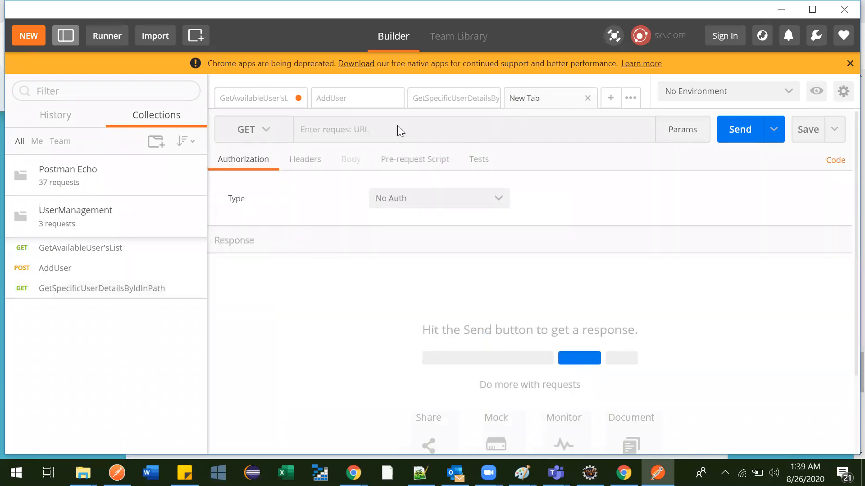
pyautogui.click(345, 127)
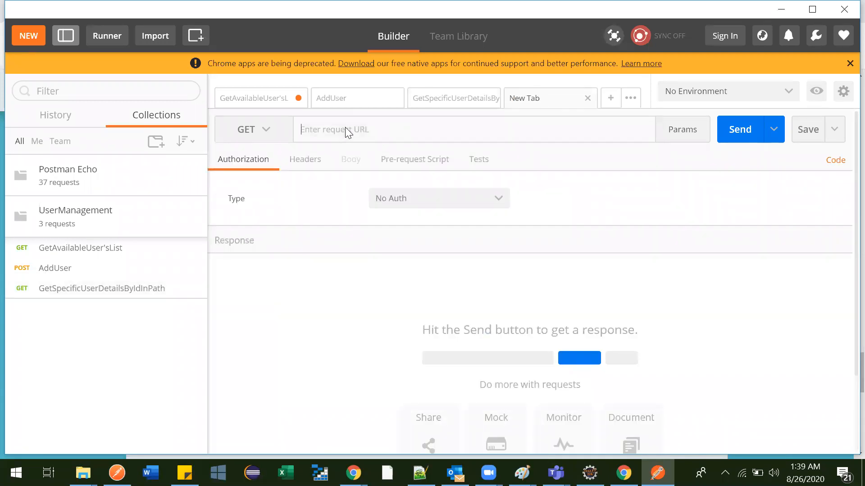
pyautogui.write('http://localhost:8081/users/?data=1')
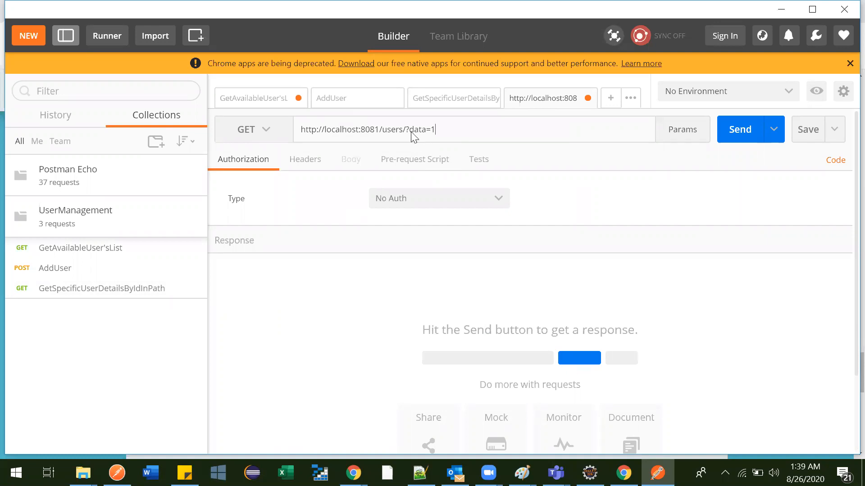
pyautogui.moveTo(407, 130); pyautogui.dragTo(427, 130)
pyautogui.click(449, 130)
pyautogui.moveTo(431, 131); pyautogui.dragTo(446, 128)
pyautogui.click(304, 161)
pyautogui.doubleClick(490, 130)
pyautogui.click(742, 135)
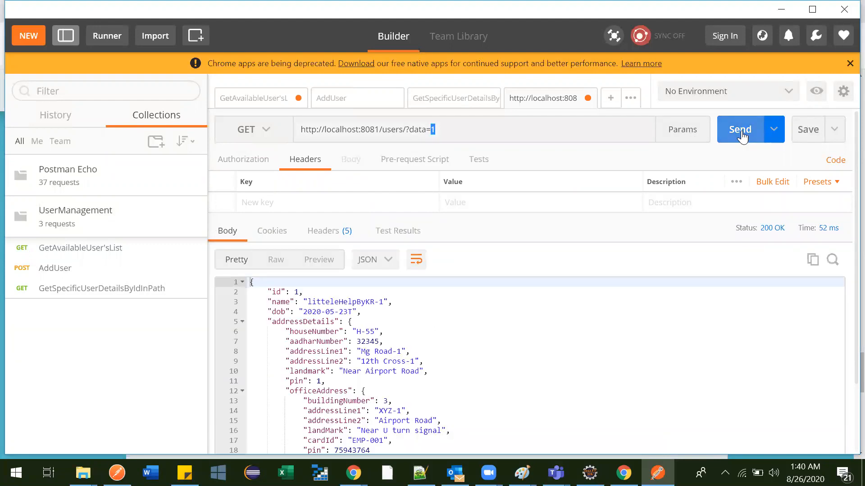
# Review the returned user details and compare the URL's query-parameter part with the guide's third GET entry
pyautogui.scroll(-2, 340, 358)
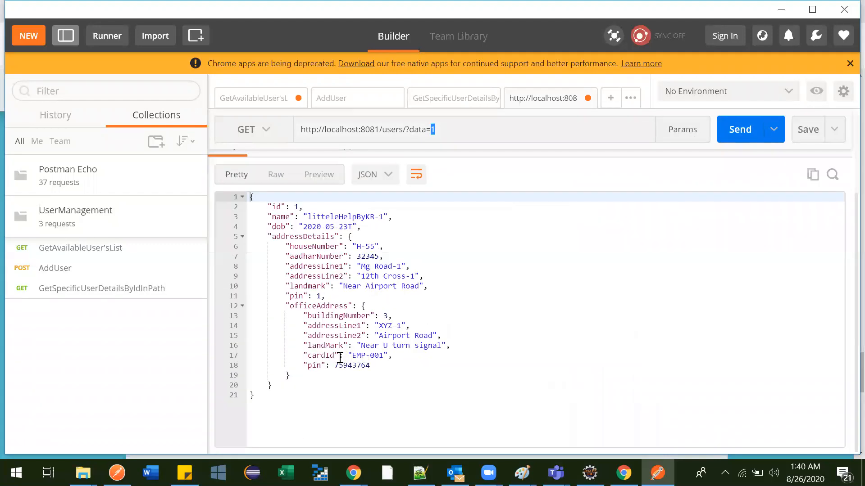
pyautogui.scroll(2, 340, 358)
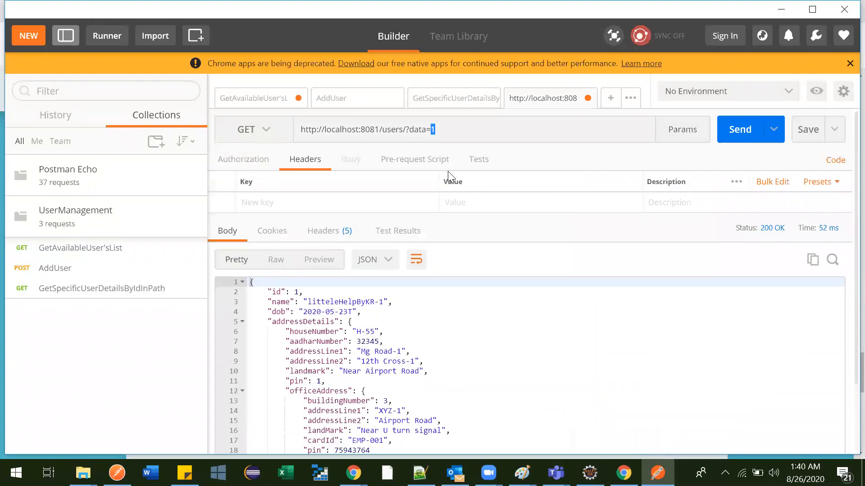
pyautogui.click(405, 130)
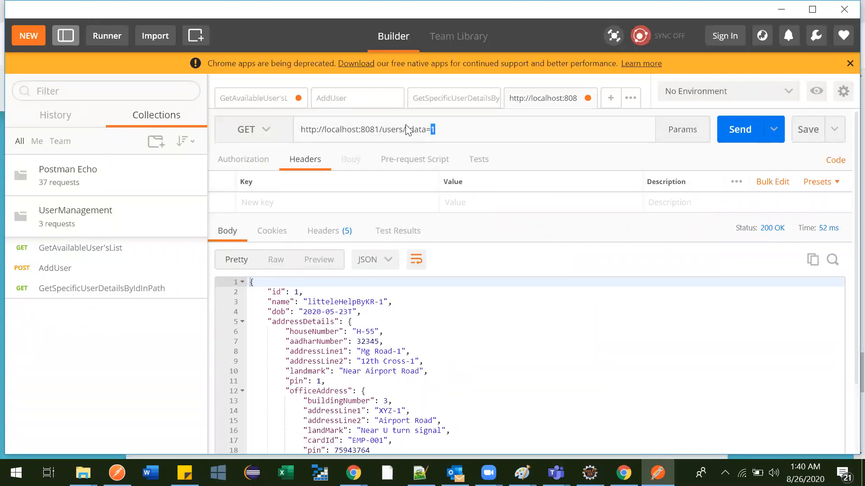
pyautogui.moveTo(406, 129); pyautogui.dragTo(460, 136)
pyautogui.click(405, 131)
pyautogui.hotkey('alt', 'Tab')
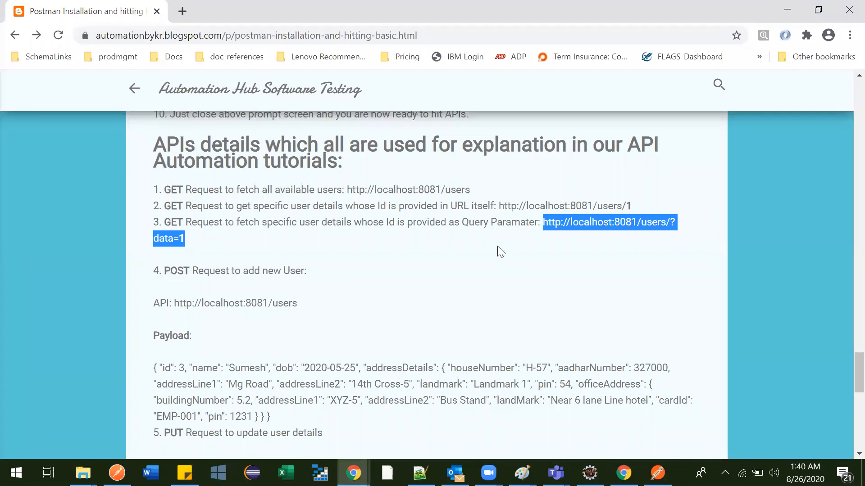
pyautogui.hotkey('alt', 'Tab')
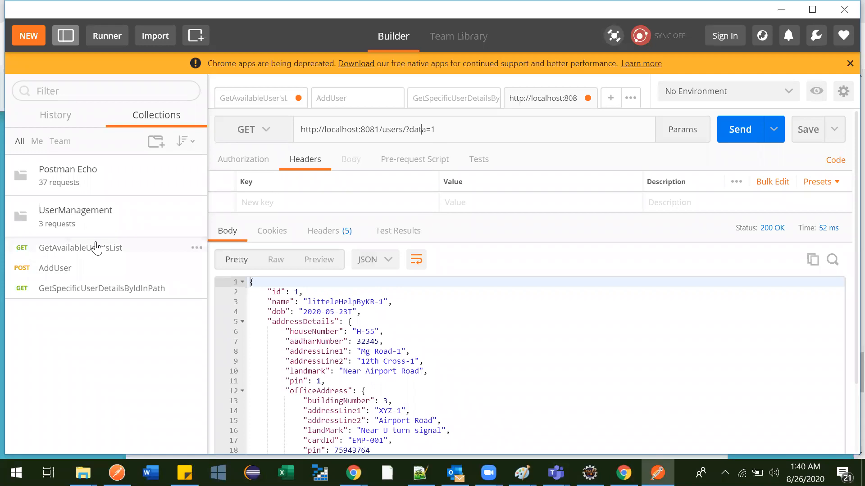
# Switch to the Postman desktop app, set data to 6 in the "getUser using Query parameter" request's URL and send it
pyautogui.click(117, 473)
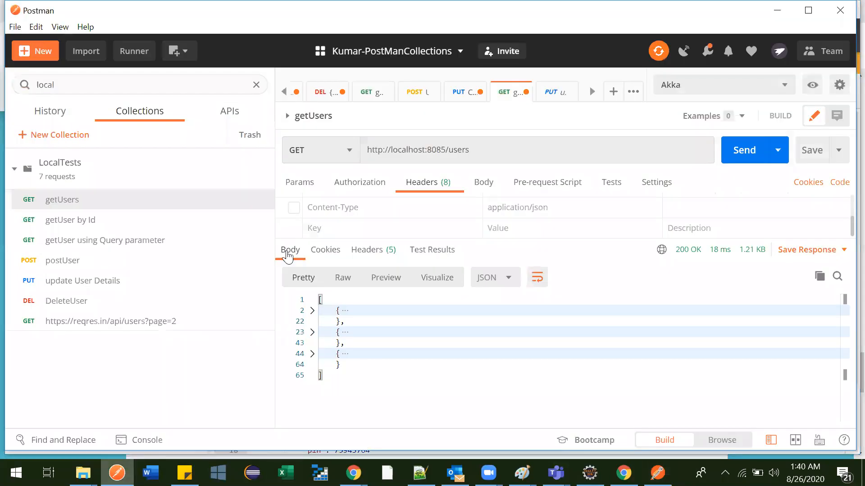
pyautogui.click(73, 249)
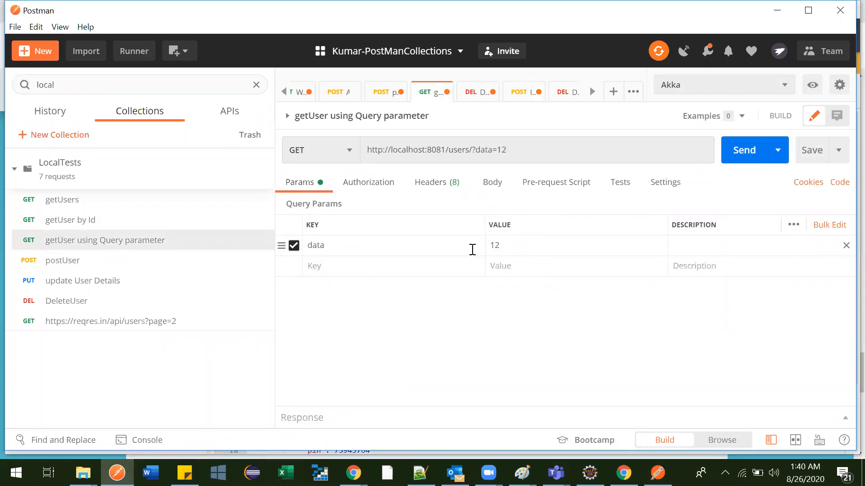
pyautogui.tripleClick(499, 150)
pyautogui.click(512, 149)
pyautogui.press('BackSpace')
pyautogui.press('BackSpace')
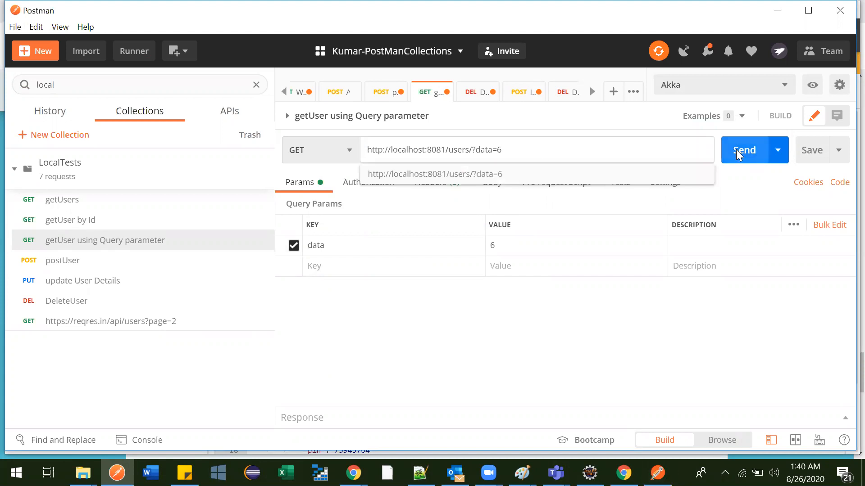
pyautogui.click(741, 149)
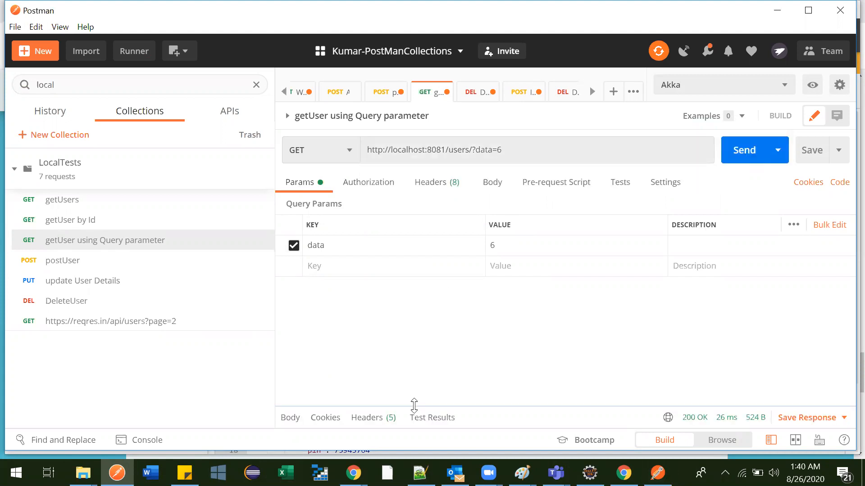
# Enlarge the response area, send the request with the data query parameter set to 1, and change the parameter to 13
pyautogui.moveTo(412, 406); pyautogui.dragTo(429, 256)
pyautogui.scroll(-5, 367, 386)
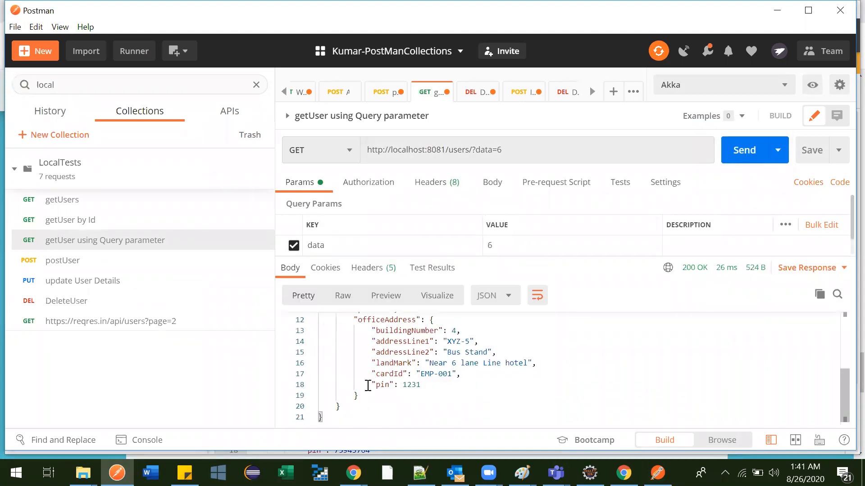
pyautogui.click(497, 246)
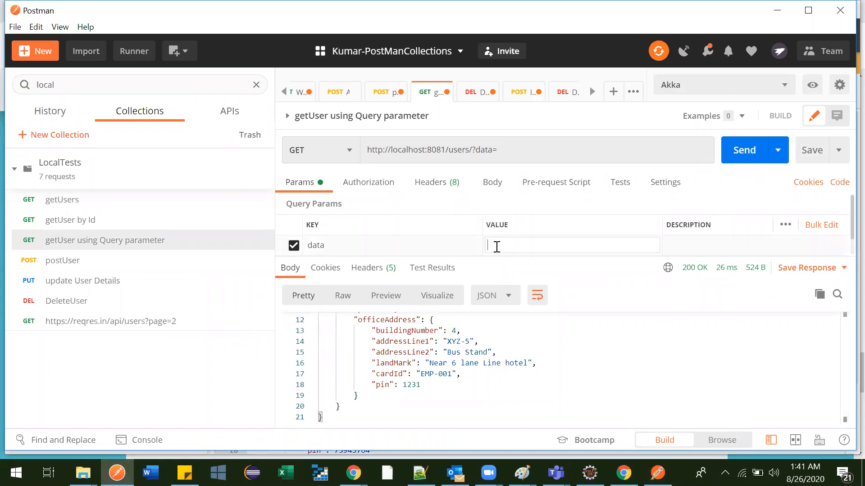
pyautogui.write('1')
pyautogui.click(739, 160)
pyautogui.doubleClick(490, 245)
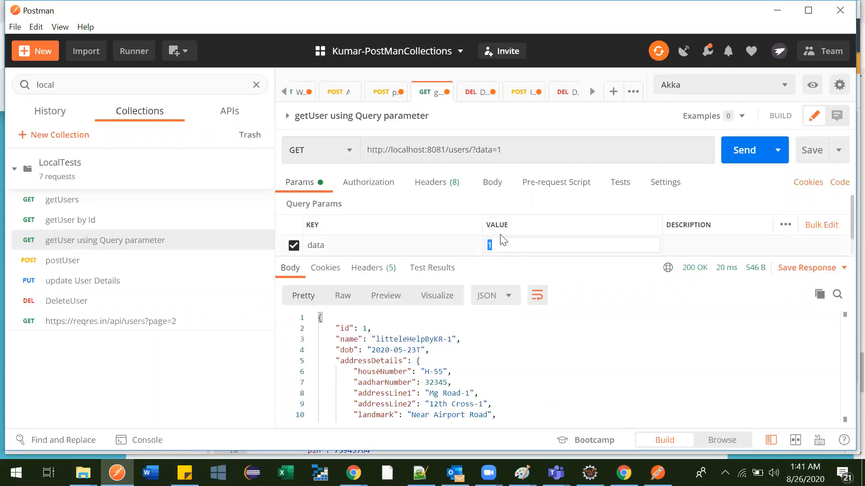
pyautogui.write('3')
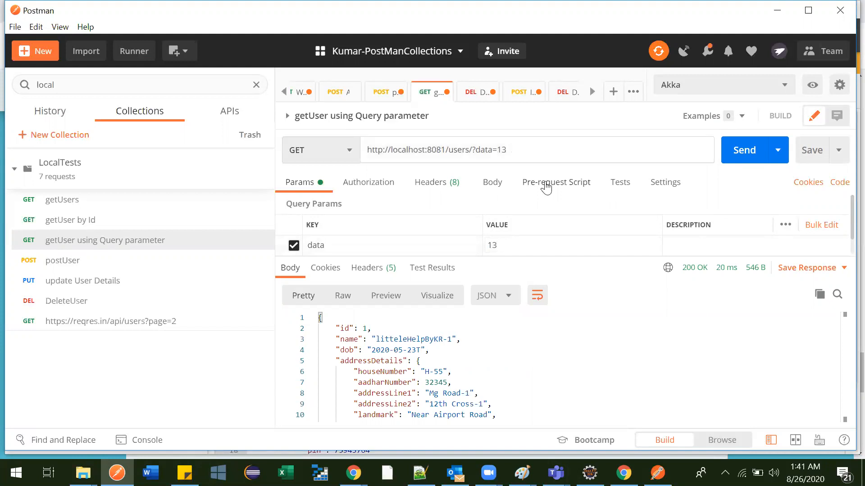
# Switch back to the Postman Chrome app and look at the ?data=1 request's Authorization and Tests settings
pyautogui.hotkey('alt', 'Tab')
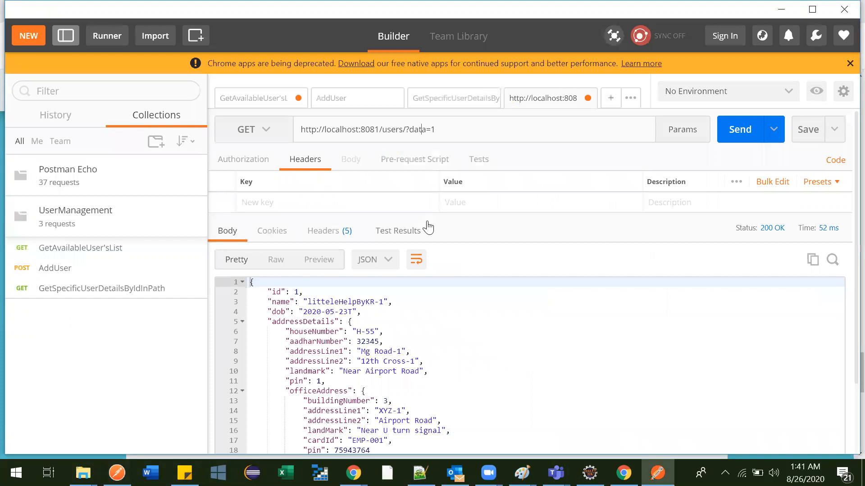
pyautogui.click(262, 161)
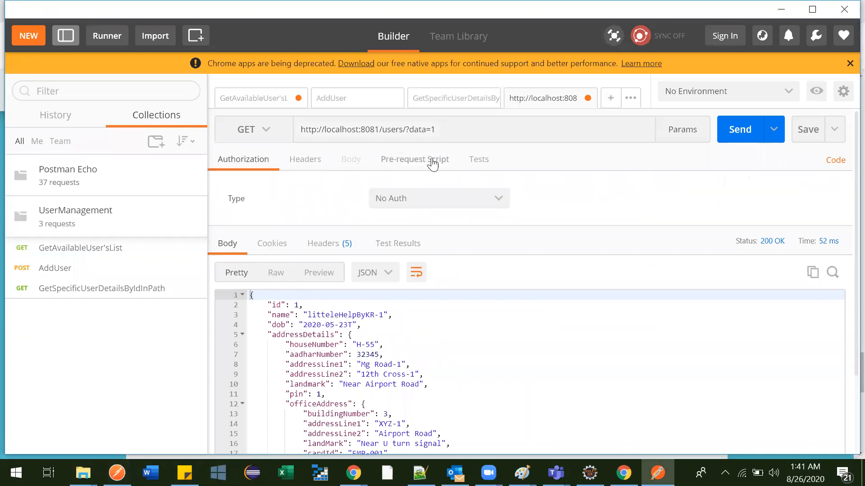
pyautogui.click(477, 159)
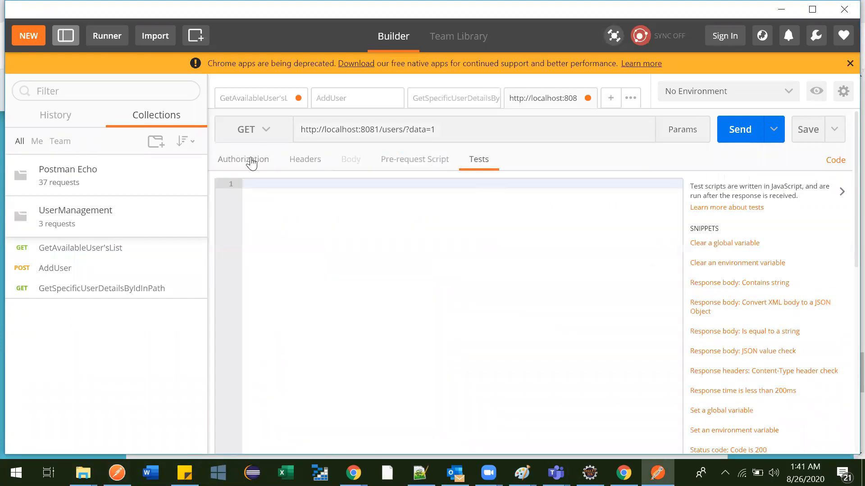
pyautogui.click(251, 162)
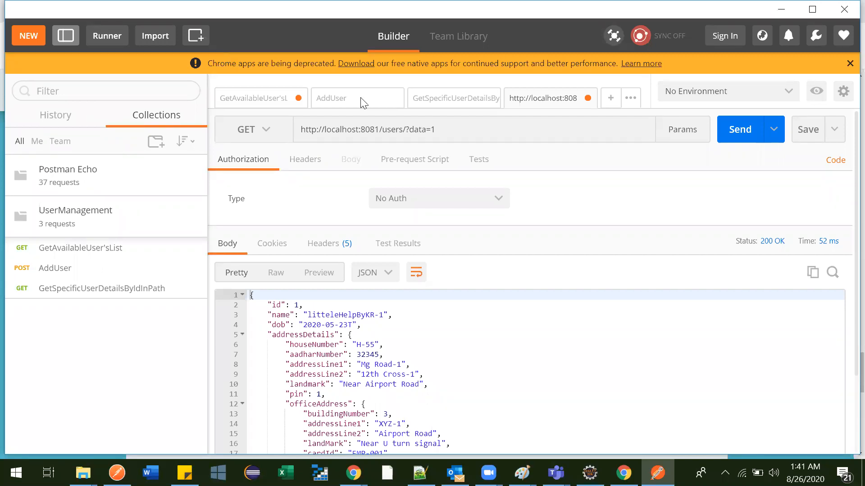
pyautogui.hotkey('alt', 'Tab')
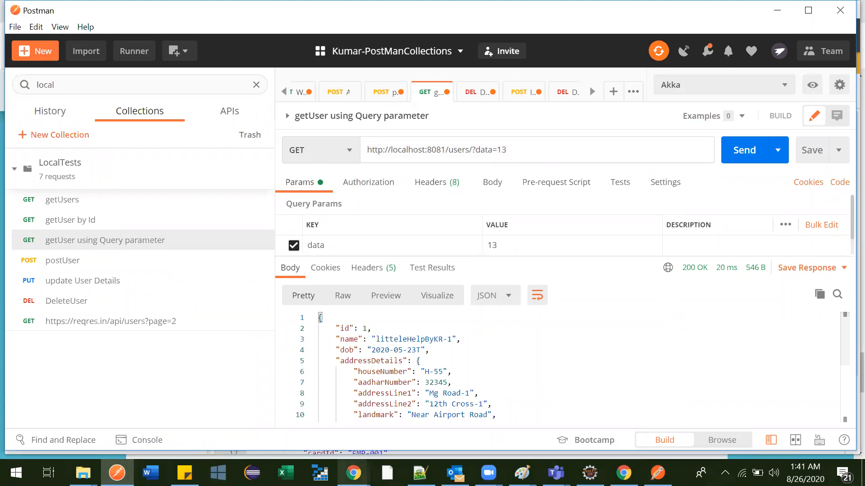
pyautogui.click(657, 473)
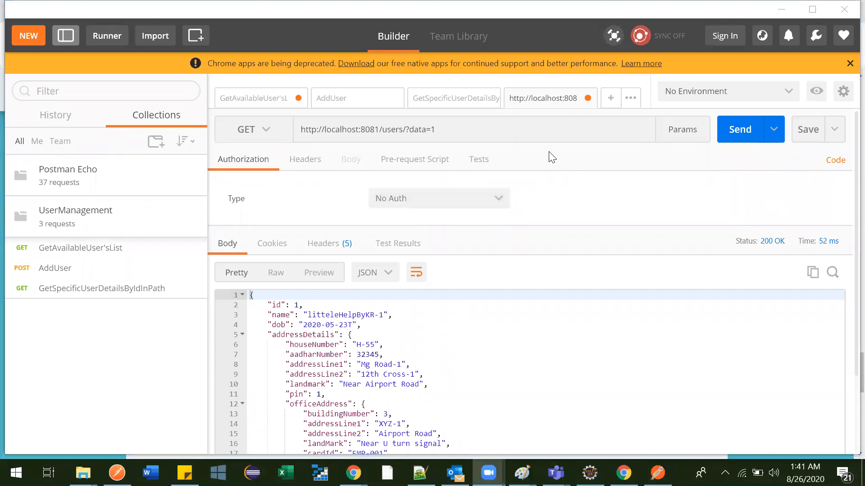
# Save the GET request as GetUserByQueryParameter in the UserManagement collection
pyautogui.hotkey('ctrl', 's')
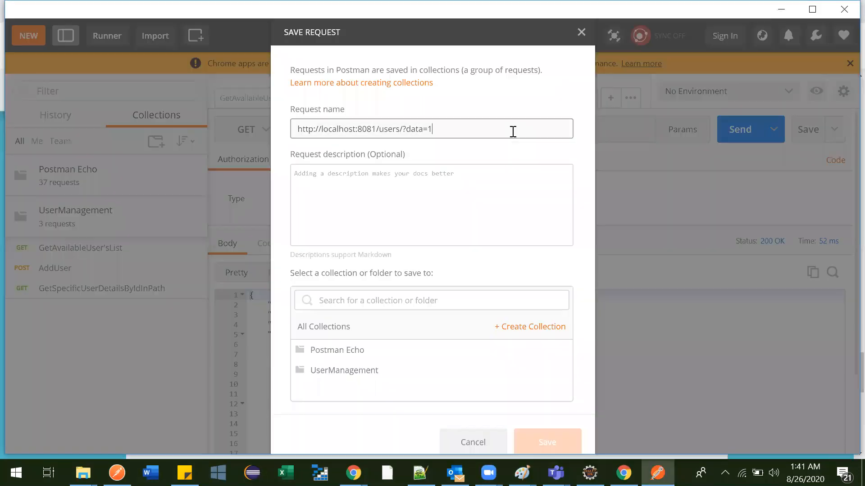
pyautogui.hotkey('ctrl', 'a')
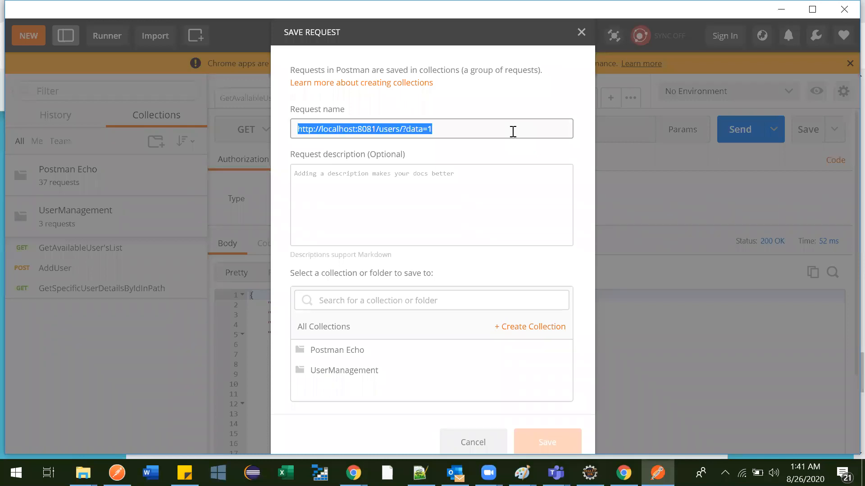
pyautogui.write('GetUserBy')
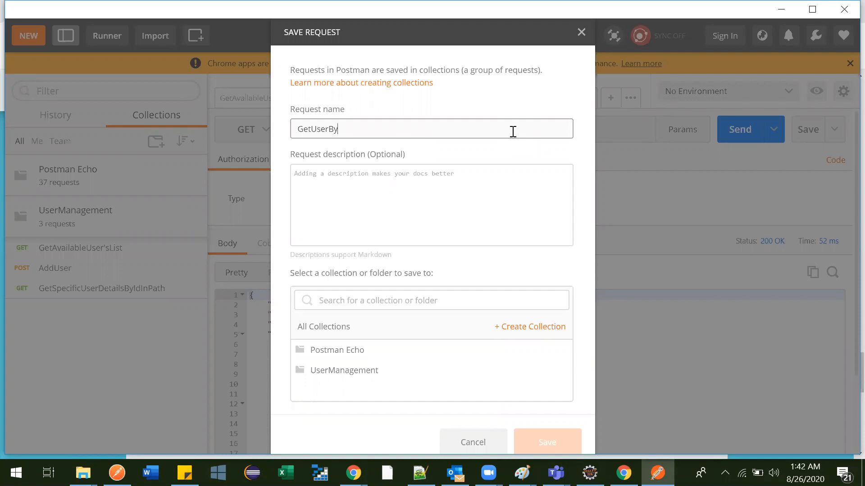
pyautogui.write('QueryParameter')
pyautogui.click(416, 373)
pyautogui.click(536, 442)
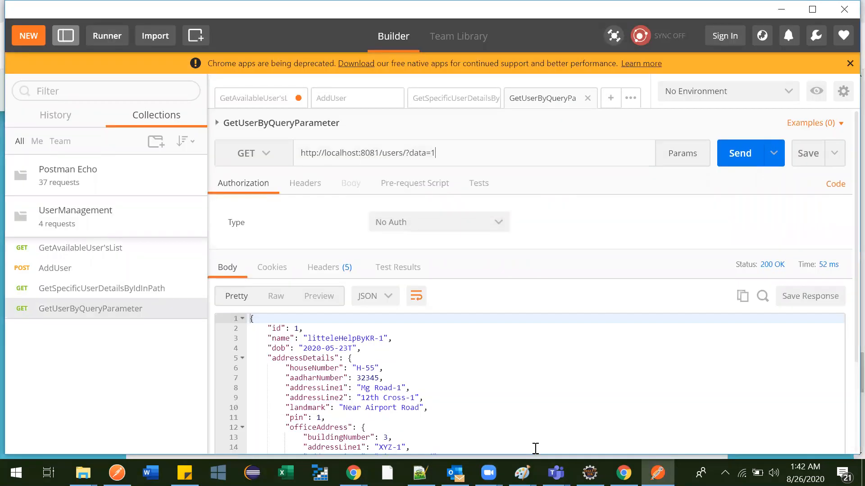
# Set data to 6 in the GetUserByQueryParameter request's URL, send it and review the returned user details
pyautogui.click(406, 153)
pyautogui.moveTo(405, 156); pyautogui.dragTo(437, 158)
pyautogui.click(413, 156)
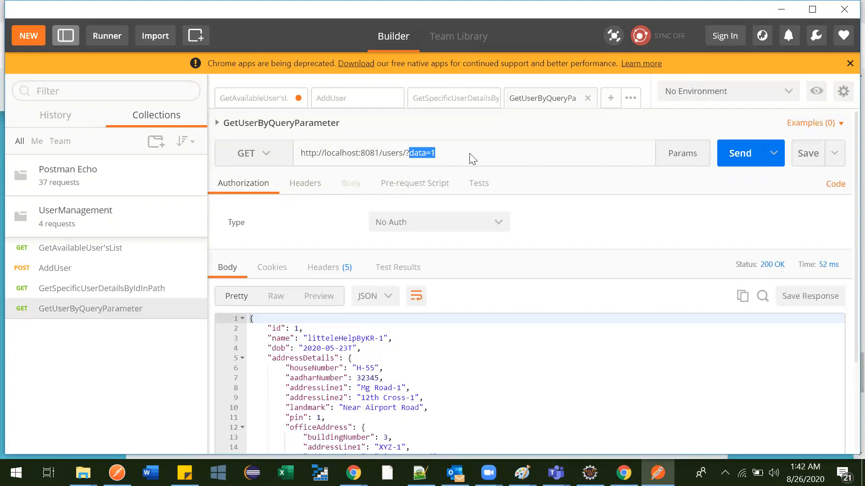
pyautogui.doubleClick(422, 158)
pyautogui.moveTo(432, 153); pyautogui.dragTo(461, 150)
pyautogui.write('6')
pyautogui.click(762, 153)
pyautogui.scroll(-3, 352, 402)
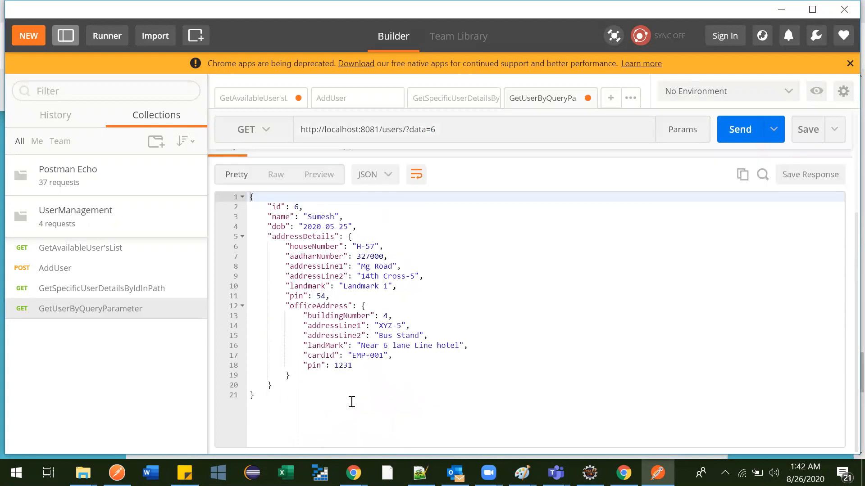
pyautogui.scroll(3, 352, 402)
pyautogui.hotkey('alt', 'Tab')
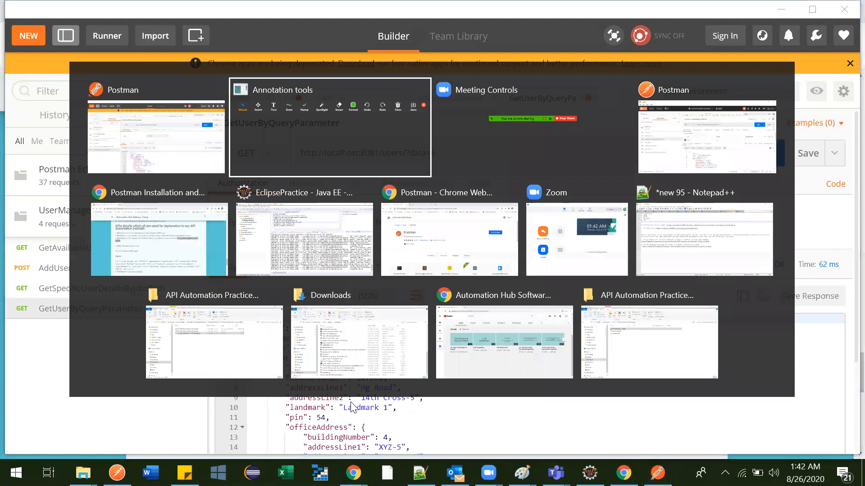
pyautogui.hotkey('alt', 'Down')
pyautogui.hotkey('alt', 'Left')
pyautogui.scroll(-1, 349, 343)
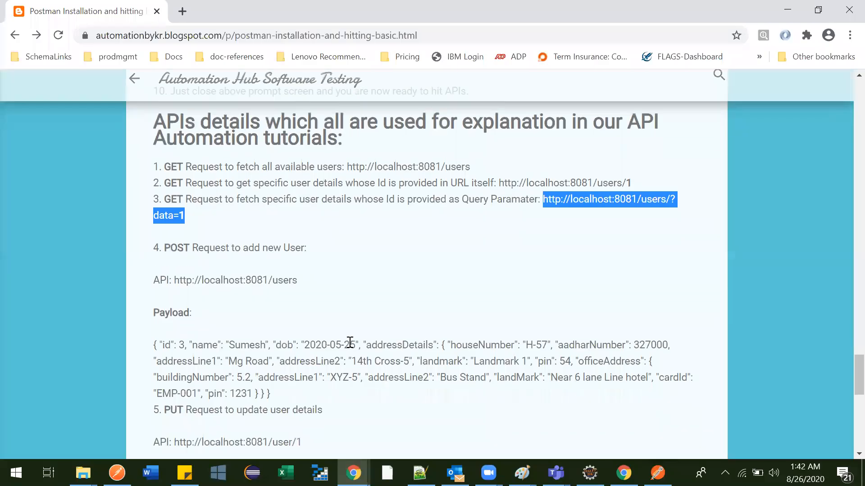
pyautogui.moveTo(174, 227); pyautogui.dragTo(193, 230)
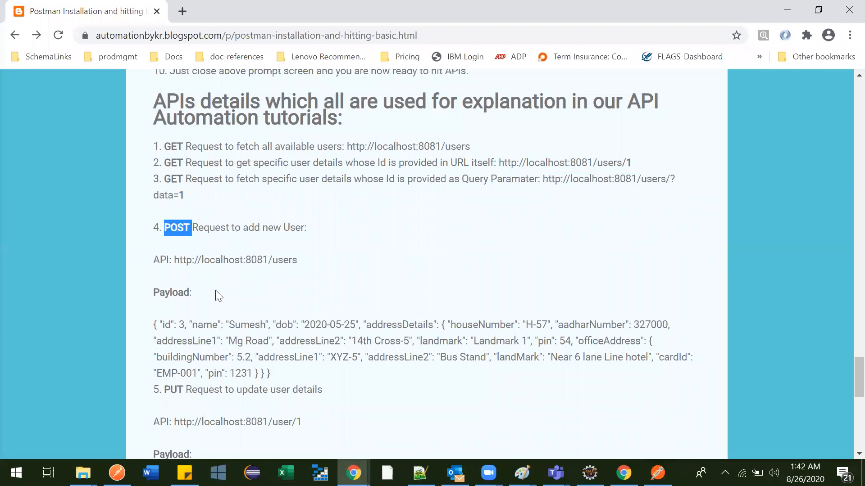
pyautogui.scroll(-3, 217, 295)
pyautogui.doubleClick(179, 319)
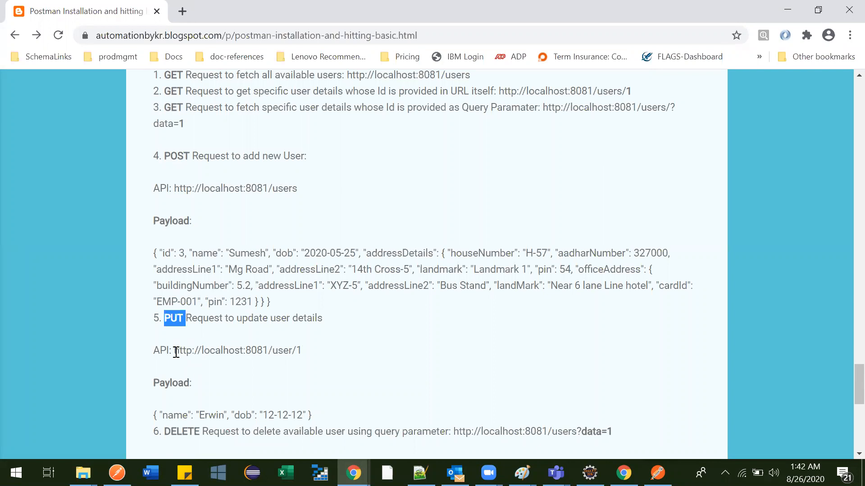
pyautogui.moveTo(176, 352); pyautogui.dragTo(303, 349)
pyautogui.hotkey('ctrl', 'c')
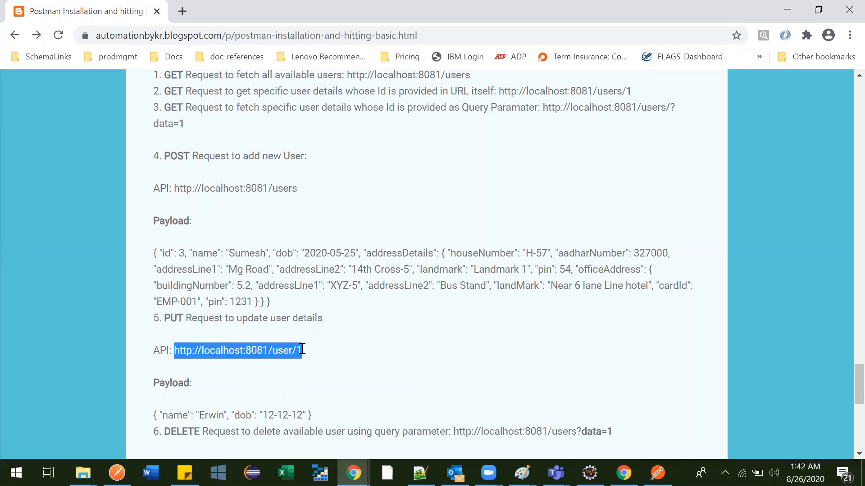
pyautogui.scroll(-3, 380, 364)
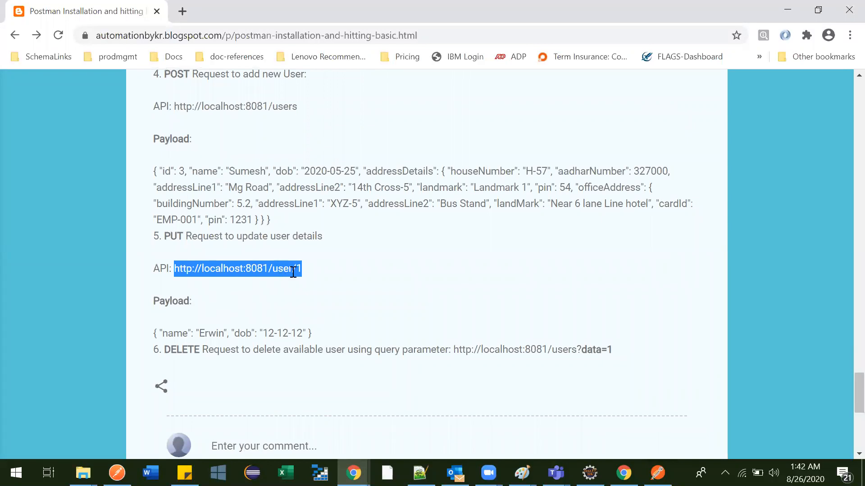
pyautogui.hotkey('alt', 'Tab')
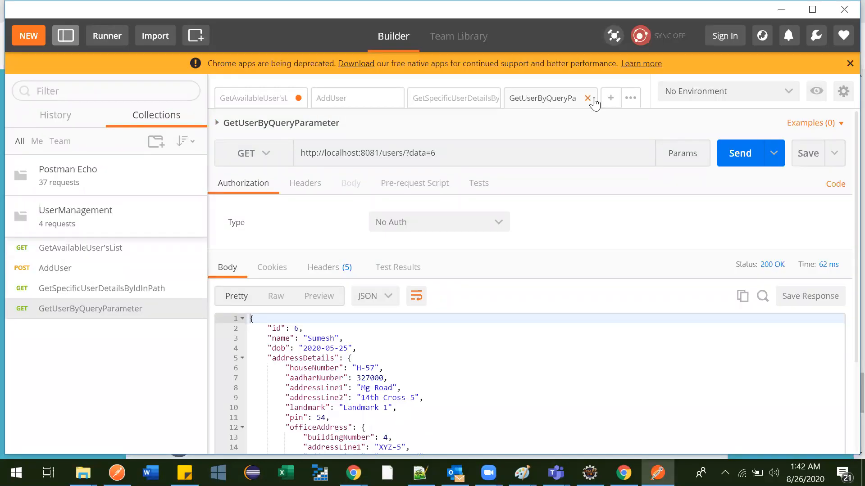
pyautogui.click(611, 97)
pyautogui.click(372, 130)
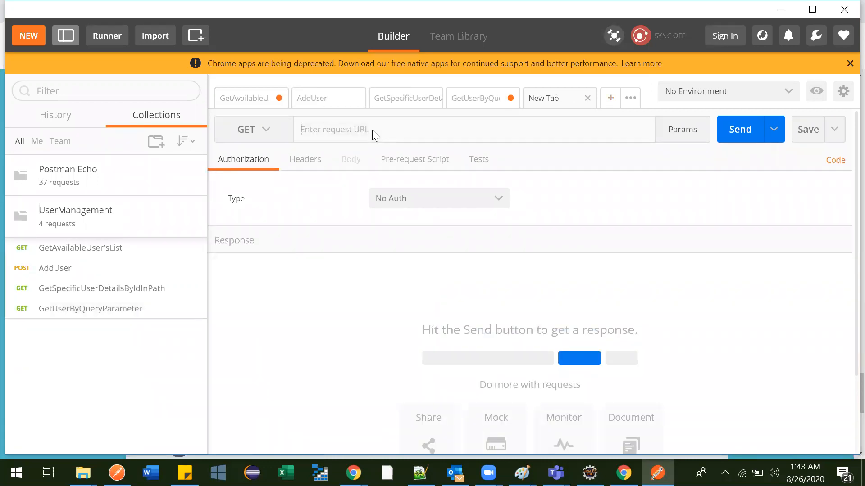
pyautogui.hotkey('ctrl', 'v')
pyautogui.click(265, 131)
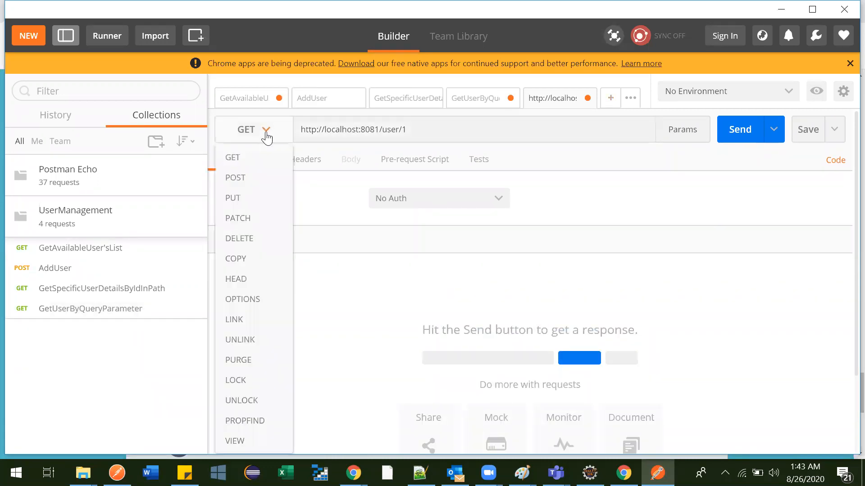
pyautogui.click(243, 198)
# Switch to the blog guide in Chrome and copy the PUT request's JSON payload with the name and dob fields
pyautogui.hotkey('alt', 'Tab')
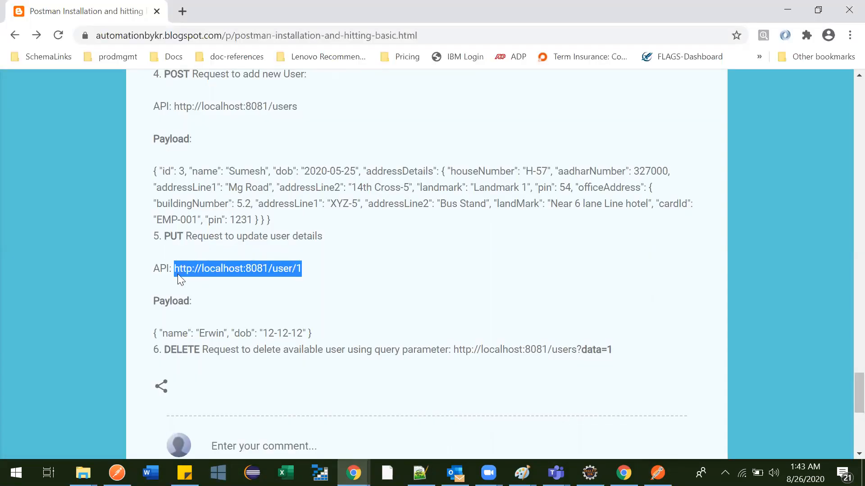
pyautogui.doubleClick(166, 236)
pyautogui.moveTo(315, 333); pyautogui.dragTo(152, 336)
pyautogui.hotkey('ctrl', 'c')
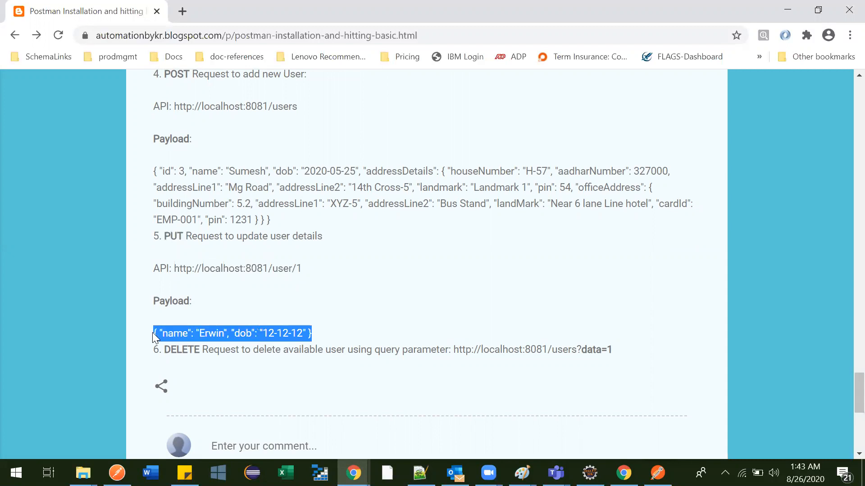
# Return to Postman, send the GetSpecificUserDetailsByIdInPath request for user 1 and examine the name in the response
pyautogui.hotkey('alt', 'Tab')
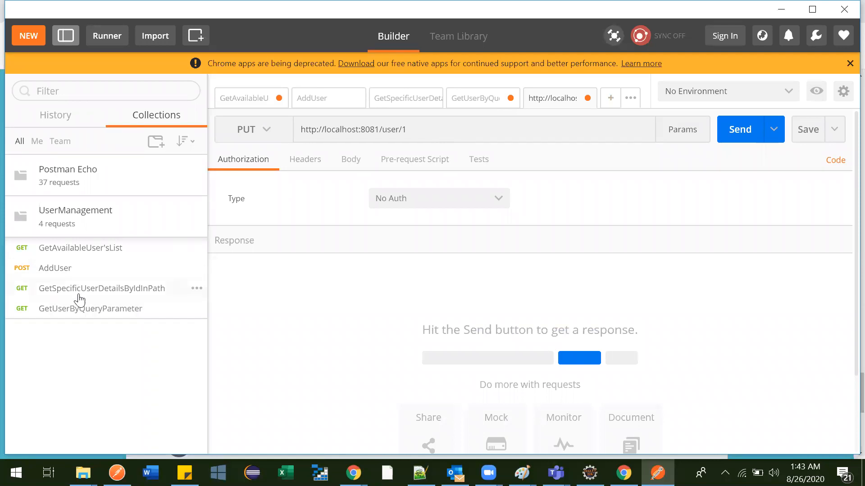
pyautogui.click(108, 291)
pyautogui.click(740, 129)
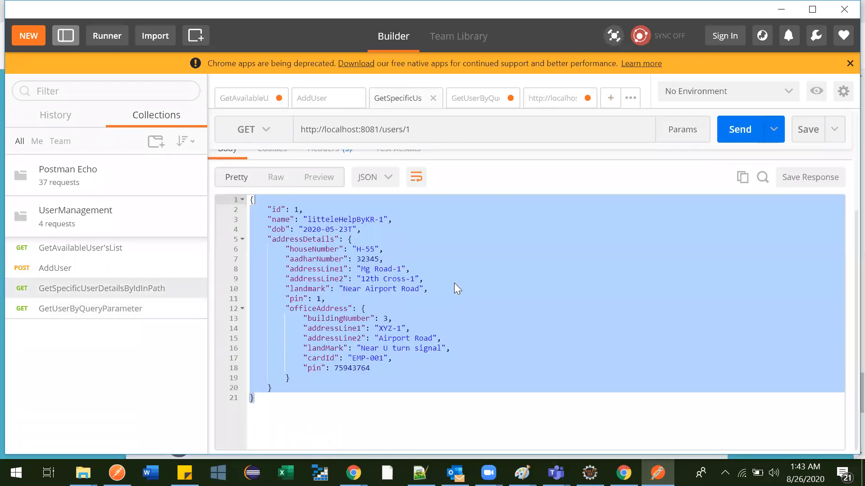
pyautogui.click(317, 249)
pyautogui.moveTo(308, 220); pyautogui.dragTo(385, 218)
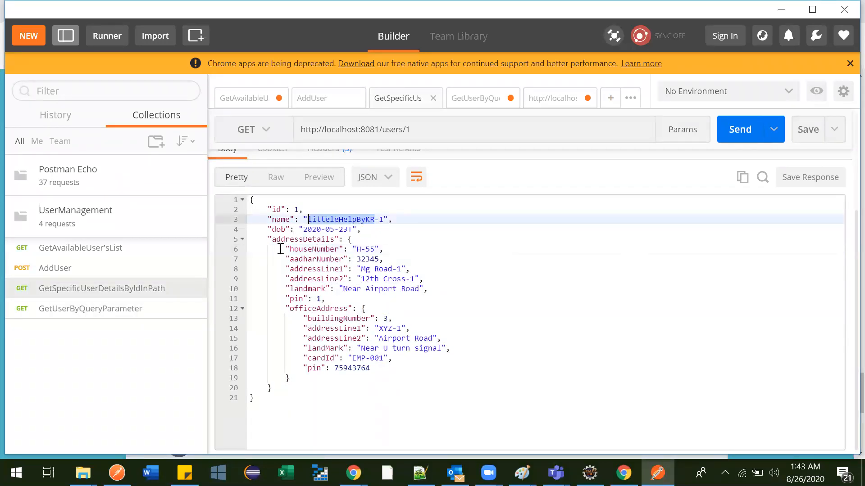
# Compare the name and dob fields in user 1's response with the PUT payload in the guide
pyautogui.hotkey('alt', 'Tab')
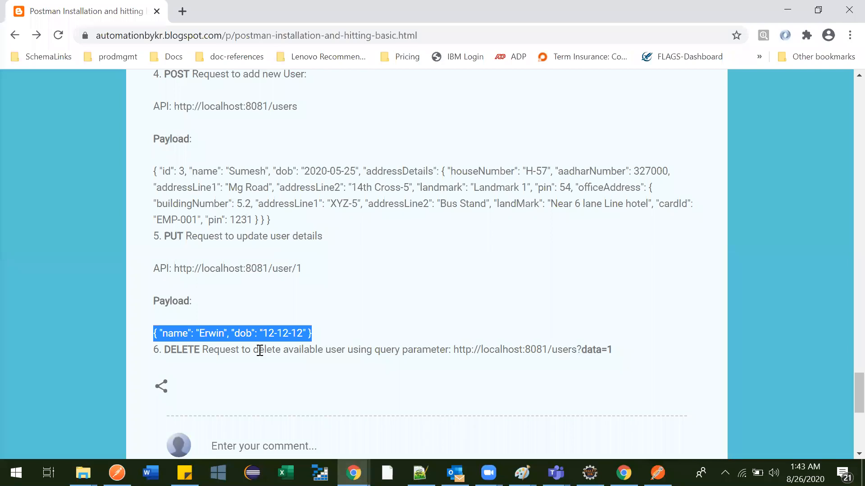
pyautogui.hotkey('alt', 'Tab')
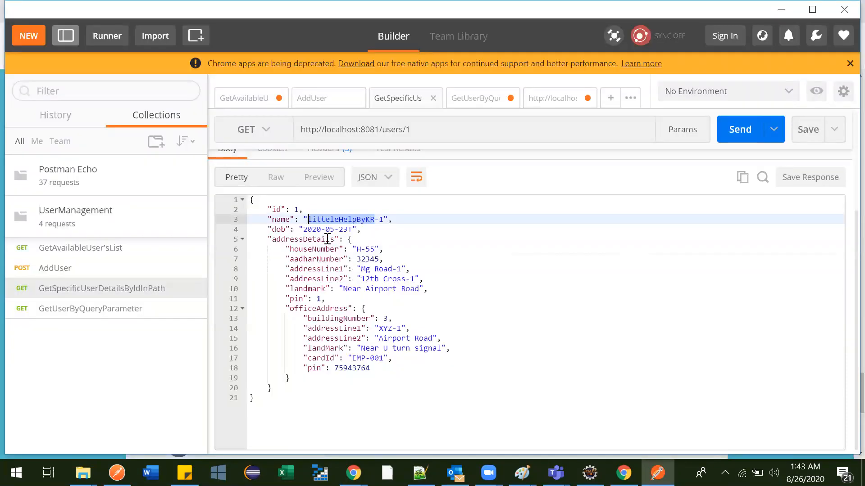
pyautogui.moveTo(303, 229); pyautogui.dragTo(353, 230)
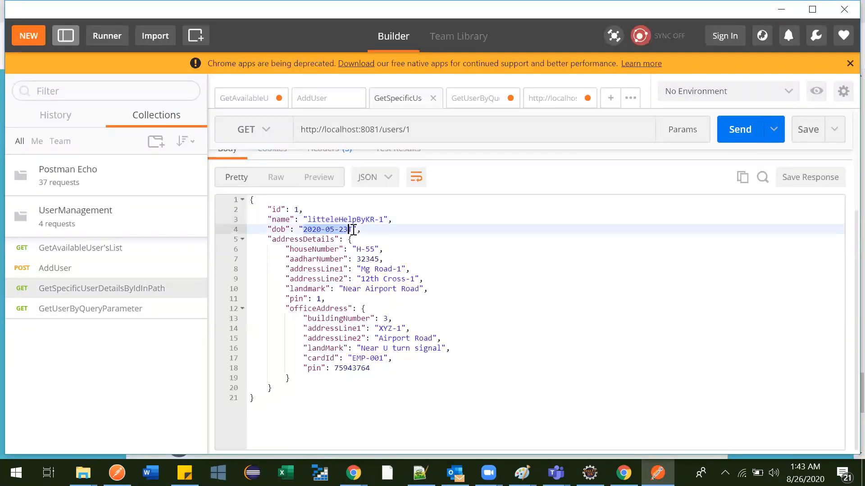
pyautogui.hotkey('alt', 'Tab')
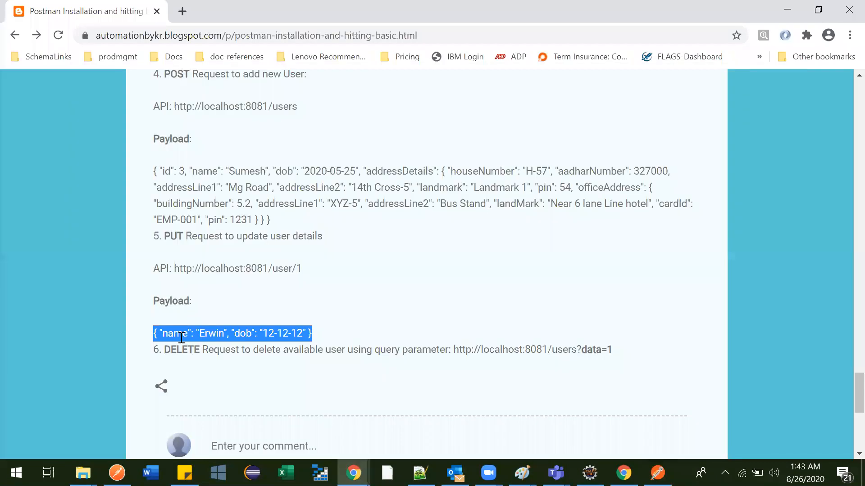
pyautogui.click(181, 337)
pyautogui.doubleClick(167, 334)
pyautogui.doubleClick(214, 334)
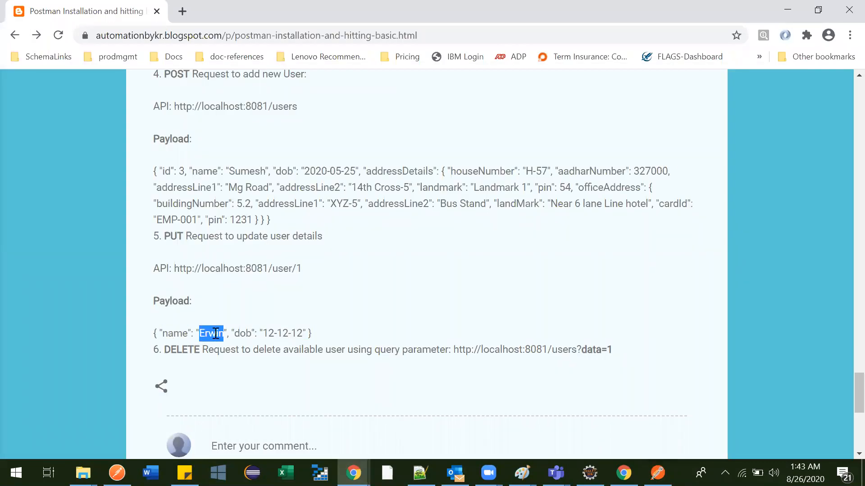
# Check the dob field in the guide's PUT payload and return to Postman
pyautogui.doubleClick(244, 333)
pyautogui.moveTo(263, 334); pyautogui.dragTo(303, 333)
pyautogui.hotkey('alt', 'Tab')
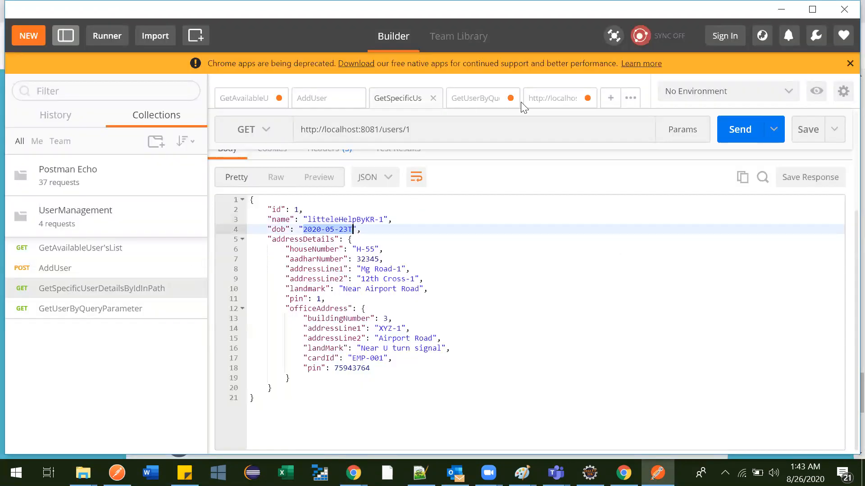
pyautogui.click(551, 100)
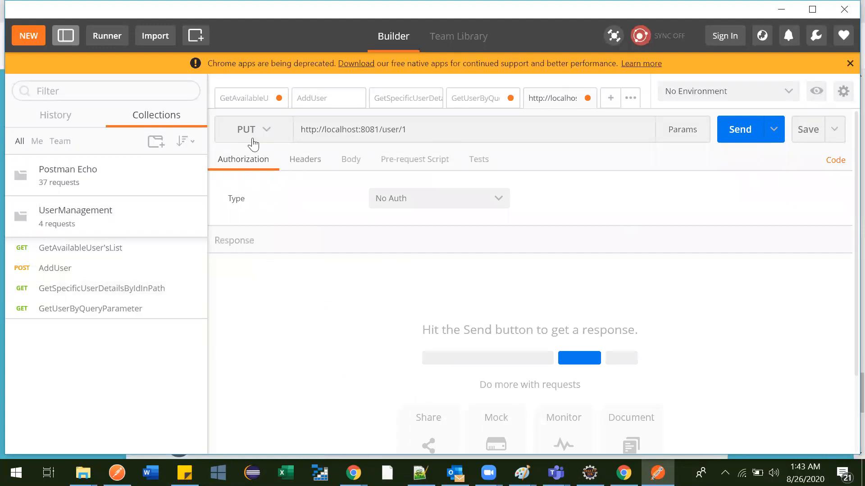
pyautogui.click(354, 167)
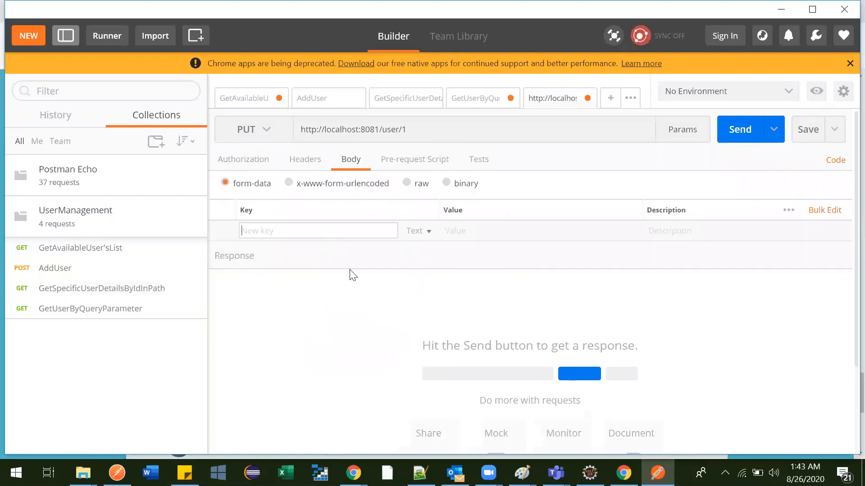
pyautogui.click(407, 183)
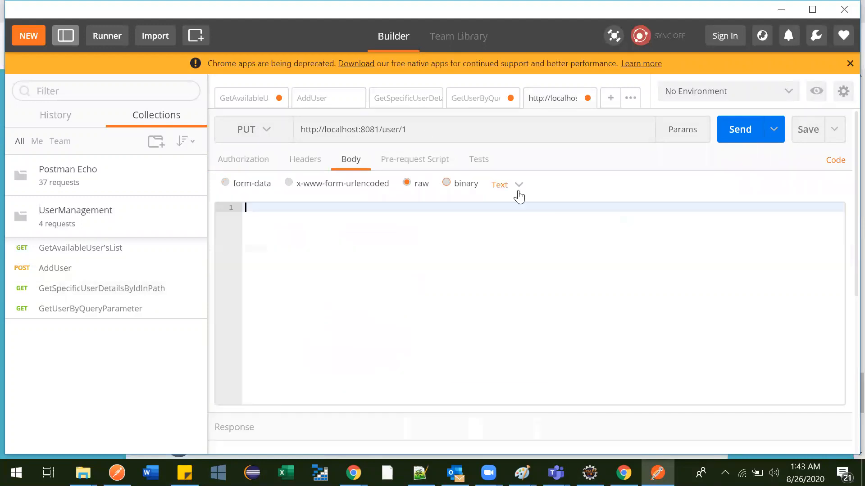
pyautogui.click(517, 190)
pyautogui.click(538, 248)
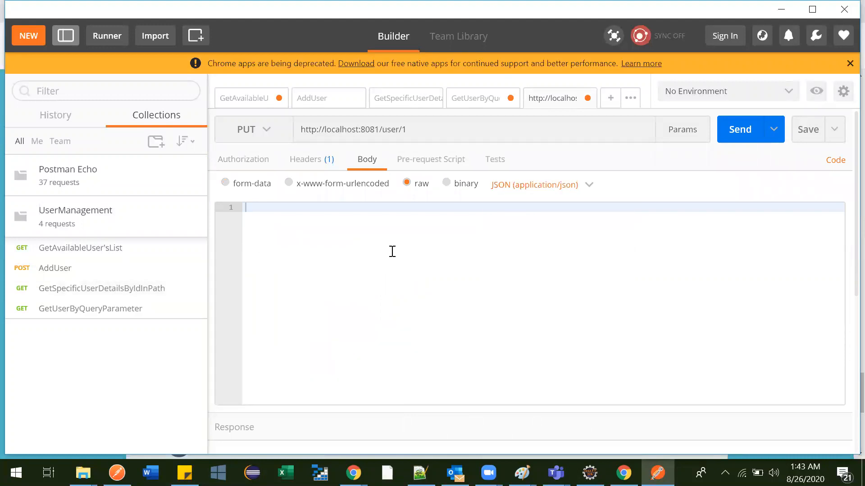
pyautogui.hotkey('ctrl', 'v')
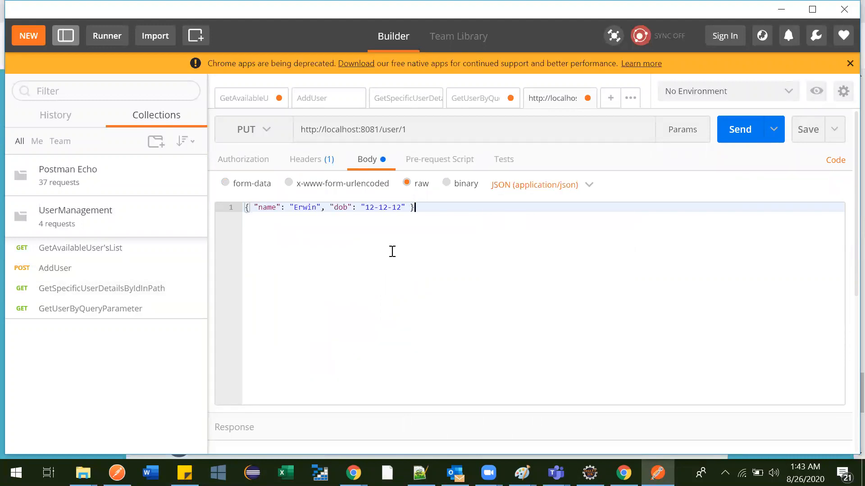
pyautogui.click(739, 129)
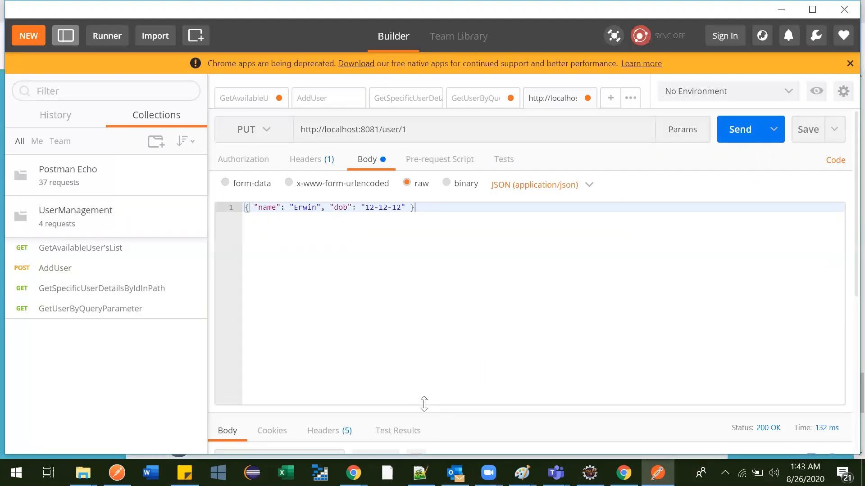
pyautogui.moveTo(422, 405); pyautogui.dragTo(417, 249)
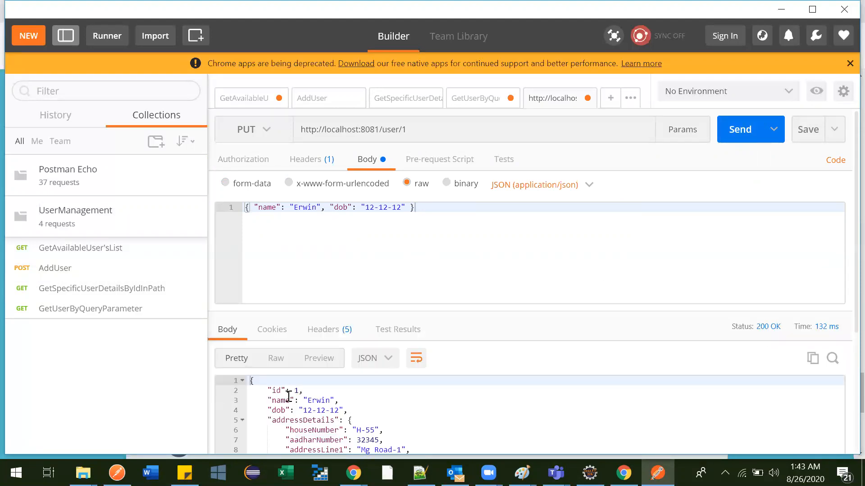
# Send the GetAvailableUser'sList request and check the id, name and dob fields of user 1
pyautogui.click(66, 250)
pyautogui.click(730, 164)
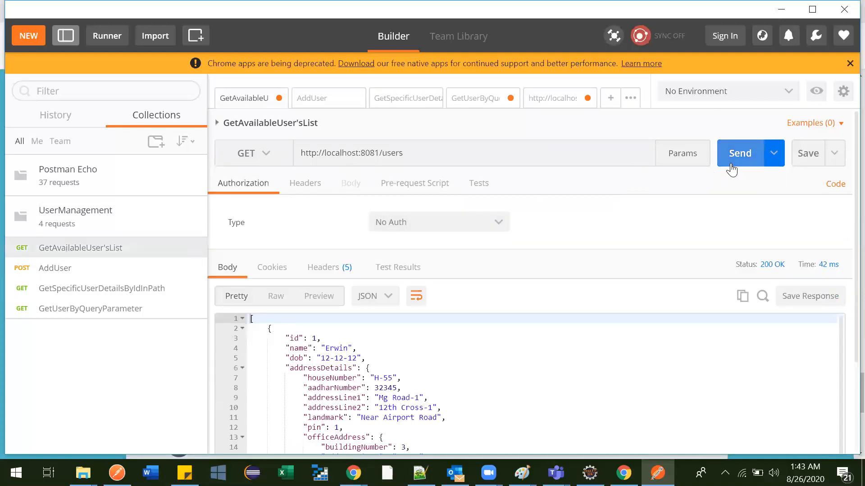
pyautogui.click(312, 339)
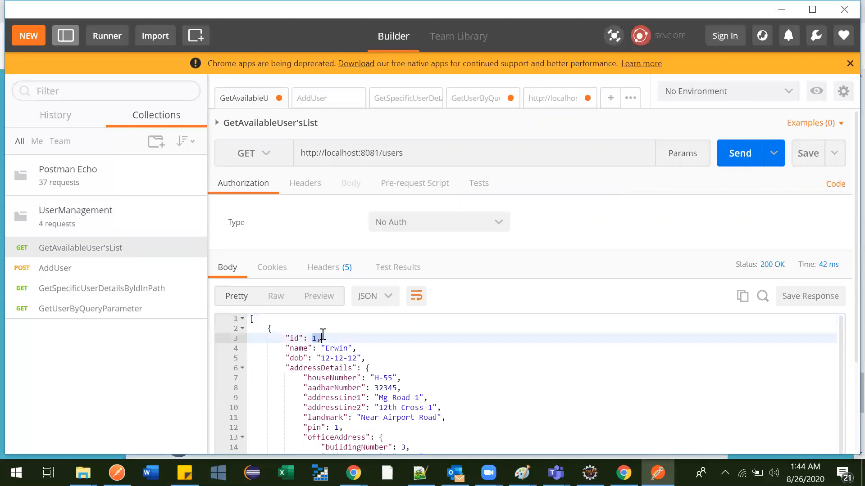
pyautogui.doubleClick(335, 348)
pyautogui.moveTo(321, 358); pyautogui.dragTo(357, 358)
pyautogui.hotkey('alt', 'Tab')
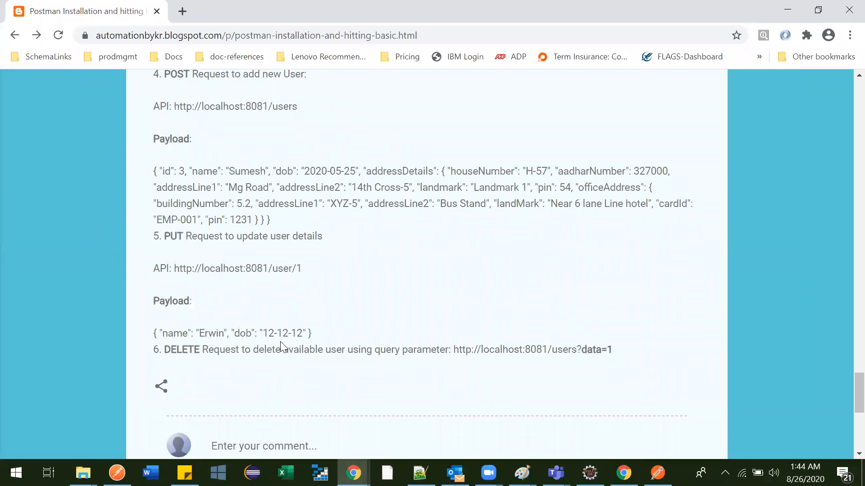
pyautogui.scroll(-1, 281, 344)
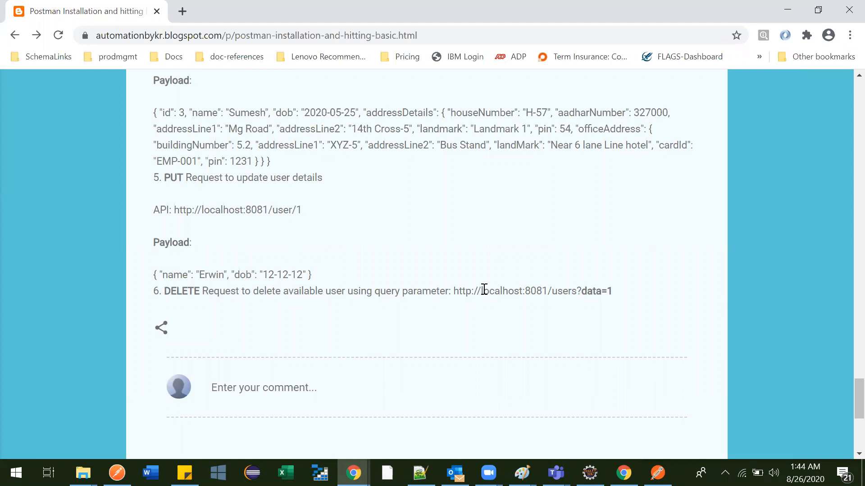
pyautogui.moveTo(454, 291); pyautogui.dragTo(617, 293)
pyautogui.hotkey('ctrl', 'c')
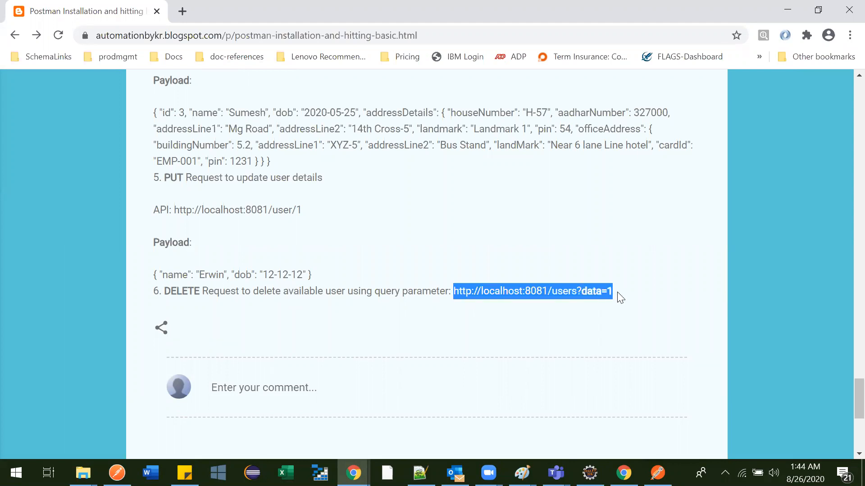
# Return to Postman and save the PUT request as UpdateUser in the UserManagement collection
pyautogui.hotkey('alt', 'Tab')
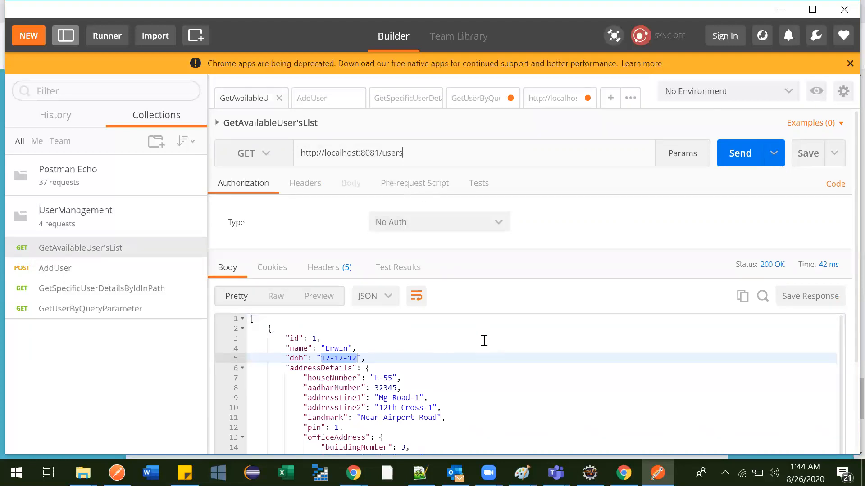
pyautogui.click(484, 339)
pyautogui.click(456, 151)
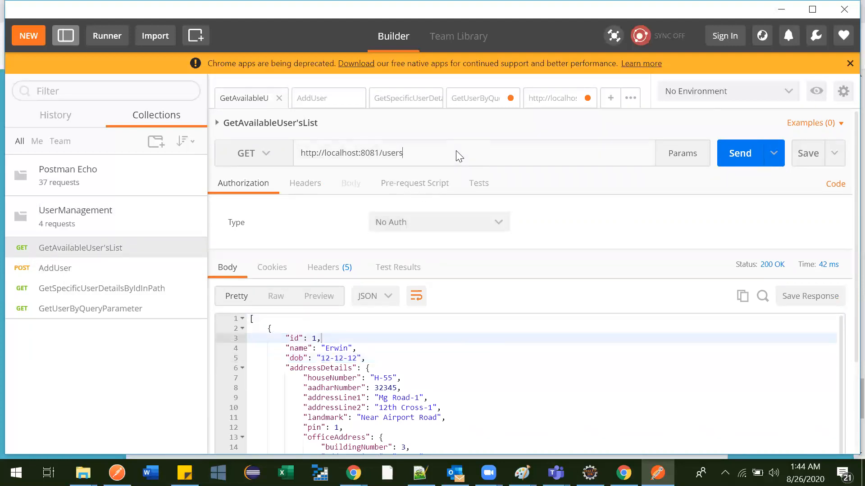
pyautogui.click(554, 98)
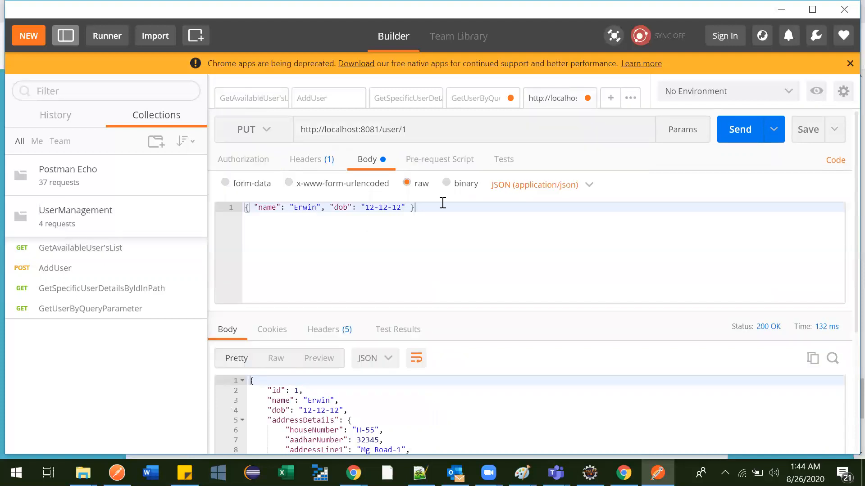
pyautogui.hotkey('ctrl', 's')
pyautogui.moveTo(418, 130); pyautogui.dragTo(288, 135)
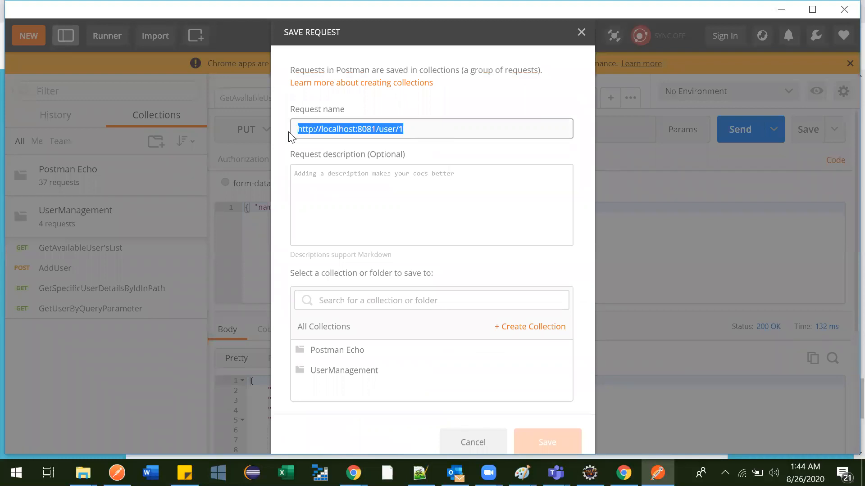
pyautogui.write('Update')
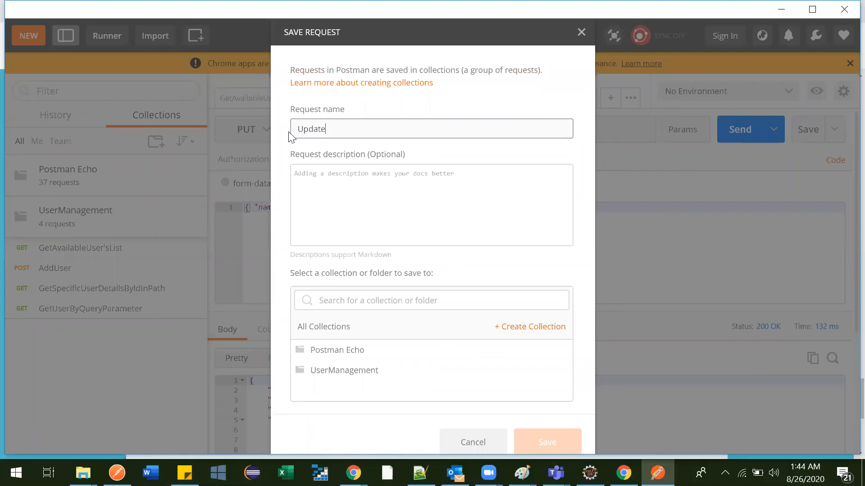
pyautogui.write('User')
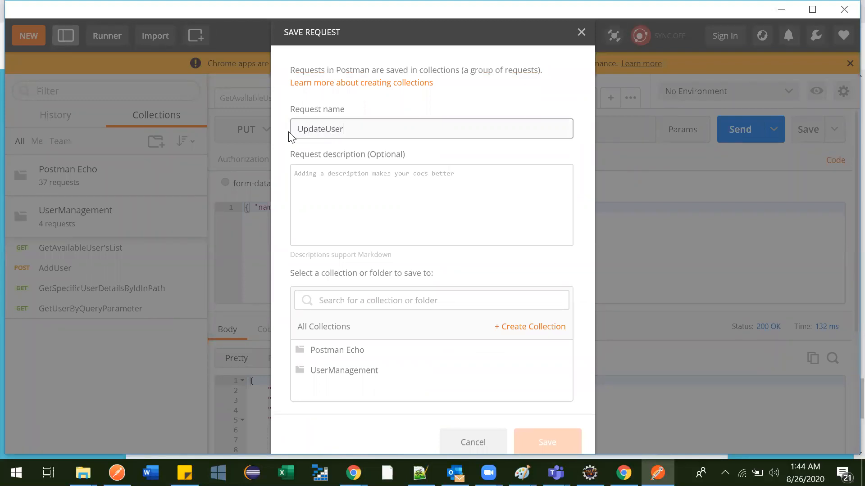
pyautogui.click(343, 371)
pyautogui.click(523, 440)
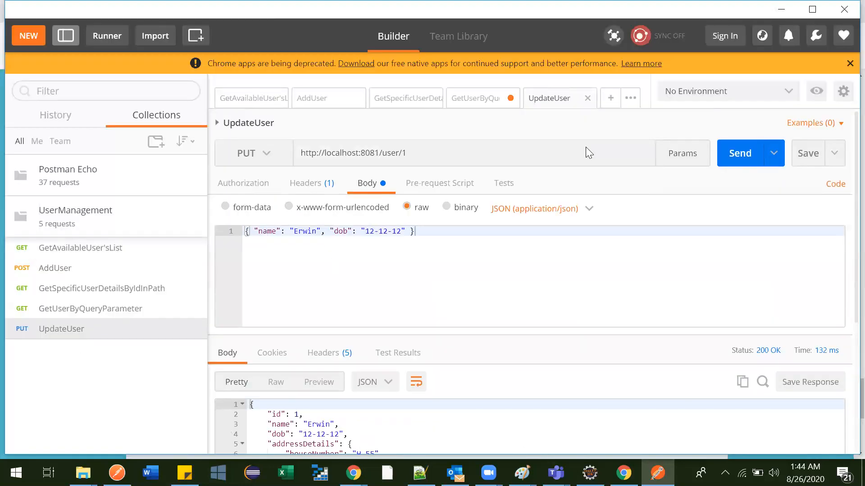
pyautogui.hotkey('ctrl', 't')
pyautogui.click(404, 132)
pyautogui.hotkey('ctrl', 'v')
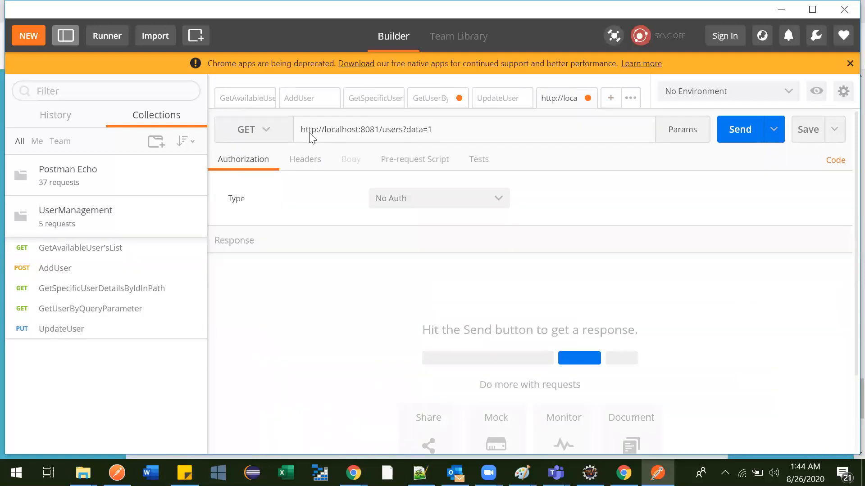
pyautogui.click(266, 131)
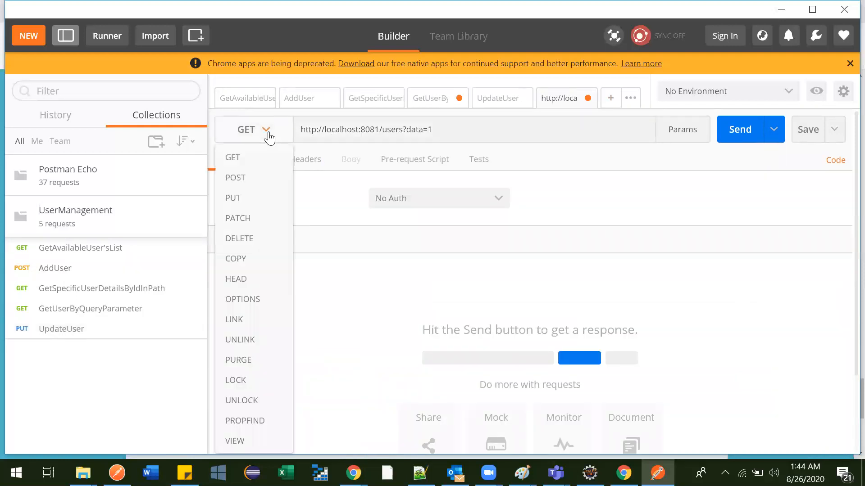
pyautogui.click(255, 244)
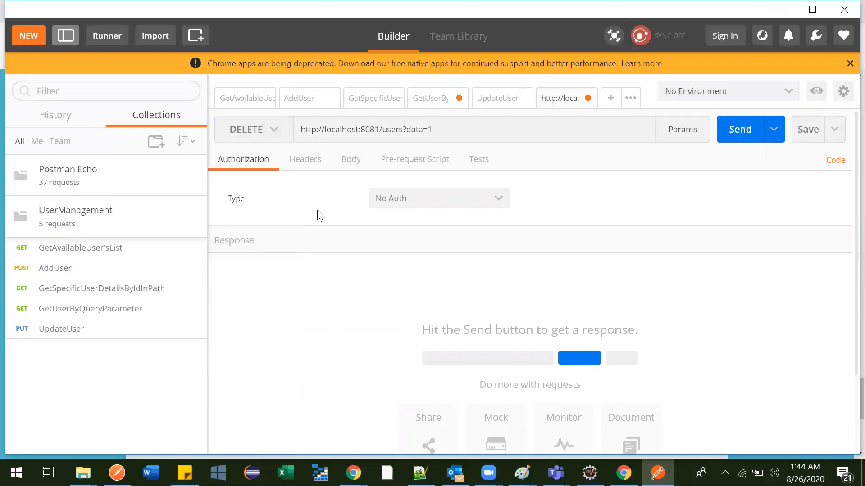
# Resend the GetAvailableUser'sList request, examine the listed users' ids and collapse their entries in the response
pyautogui.click(68, 249)
pyautogui.click(735, 166)
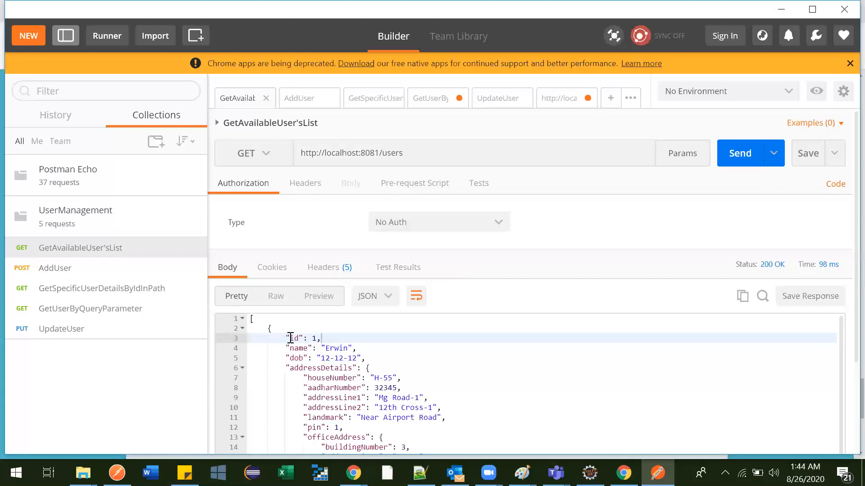
pyautogui.click(242, 329)
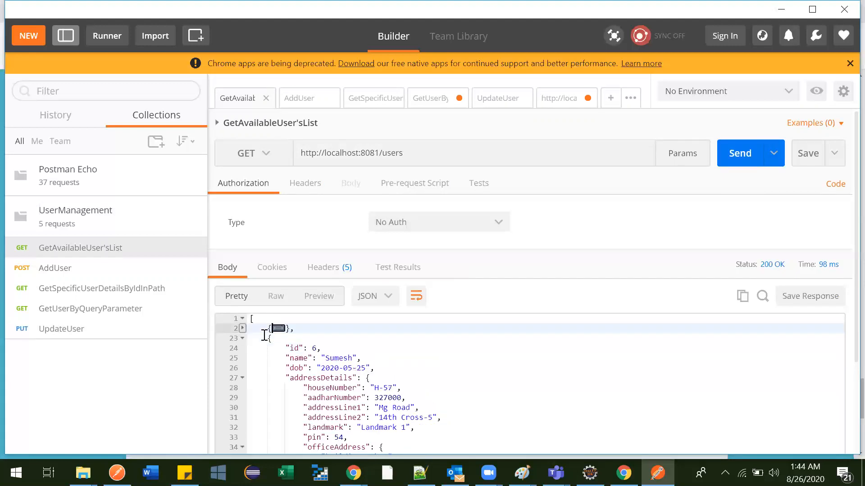
pyautogui.click(313, 348)
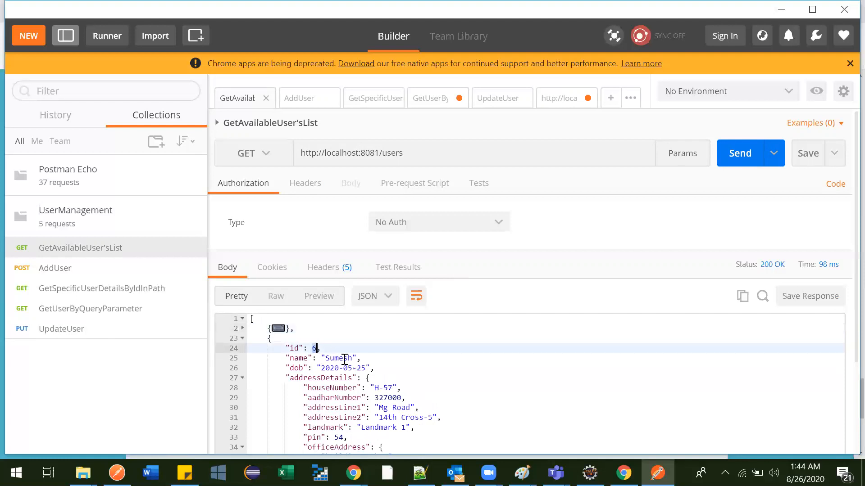
pyautogui.click(243, 338)
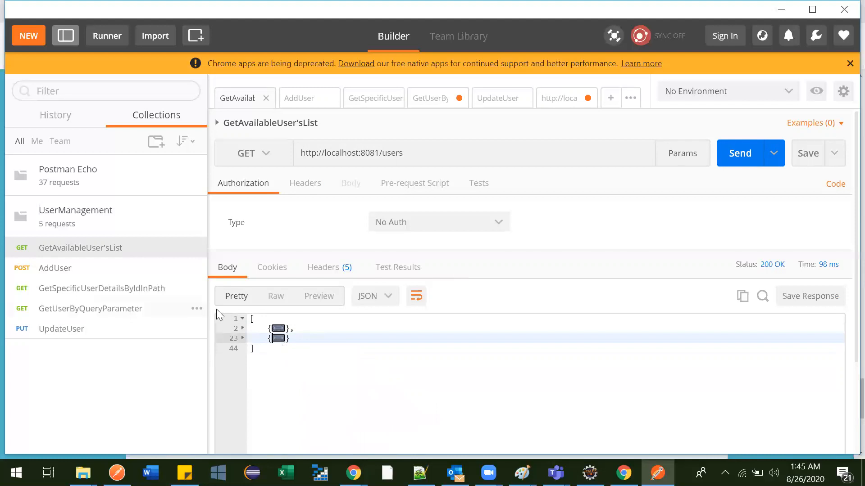
# Send the DELETE request with the data query parameter 1 to remove user 1
pyautogui.click(568, 99)
pyautogui.click(428, 128)
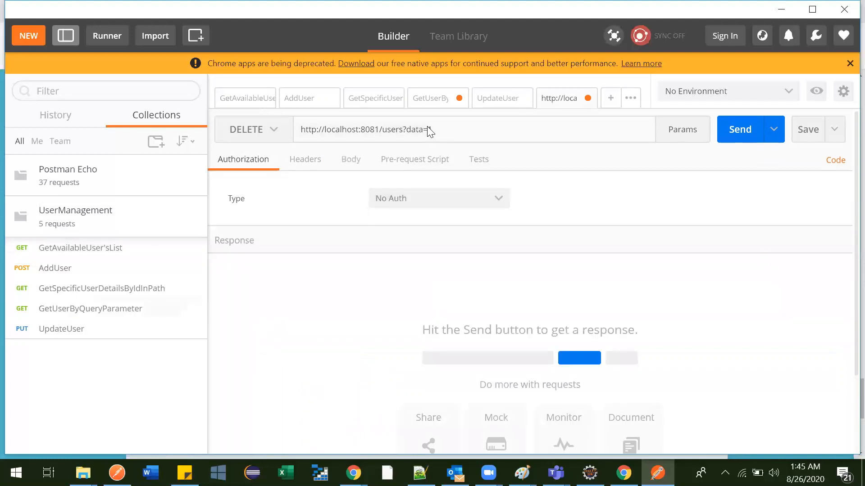
pyautogui.moveTo(428, 128); pyautogui.dragTo(491, 128)
pyautogui.click(742, 130)
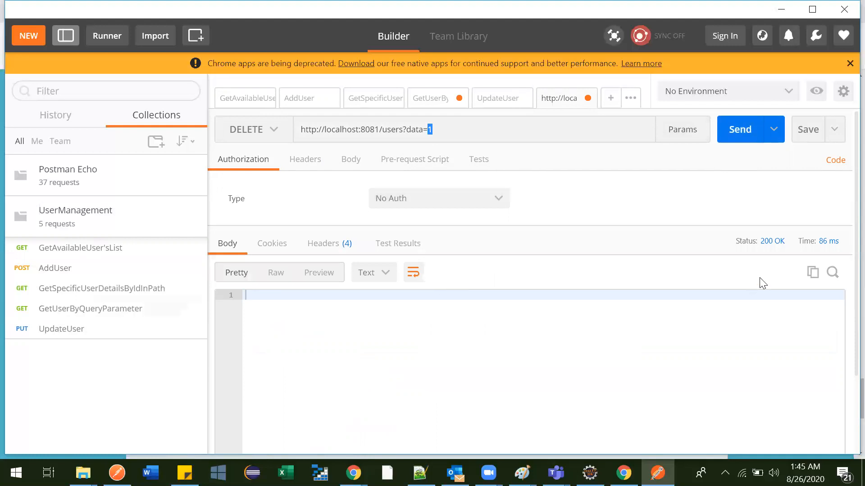
# Send GetAvailableUser'sList again and examine which users remain after the deletion
pyautogui.click(70, 248)
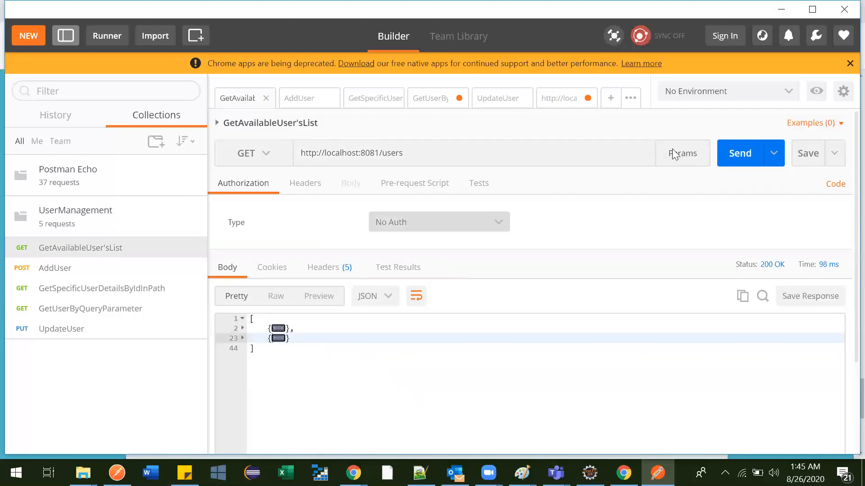
pyautogui.click(739, 153)
pyautogui.scroll(-3, 365, 397)
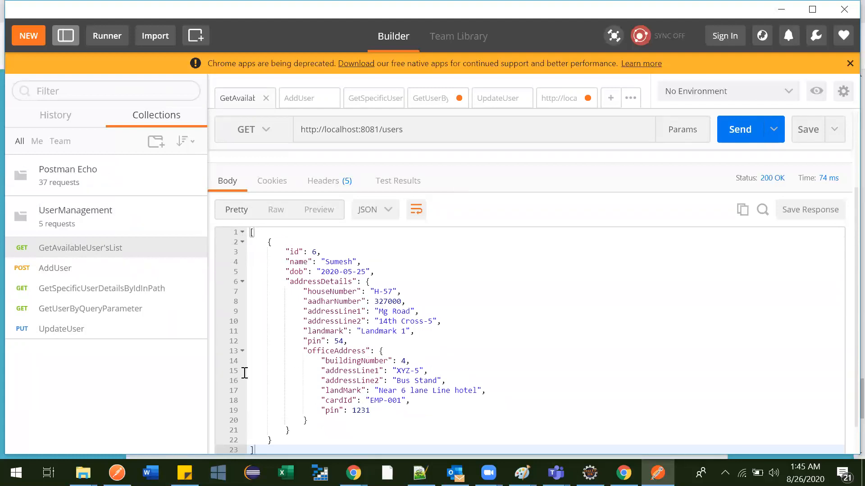
# Review the API requests in the blog guide, then return to Postman and inspect the GetAvailableUser'sList URL
pyautogui.hotkey('alt', 'Tab')
pyautogui.scroll(6, 327, 256)
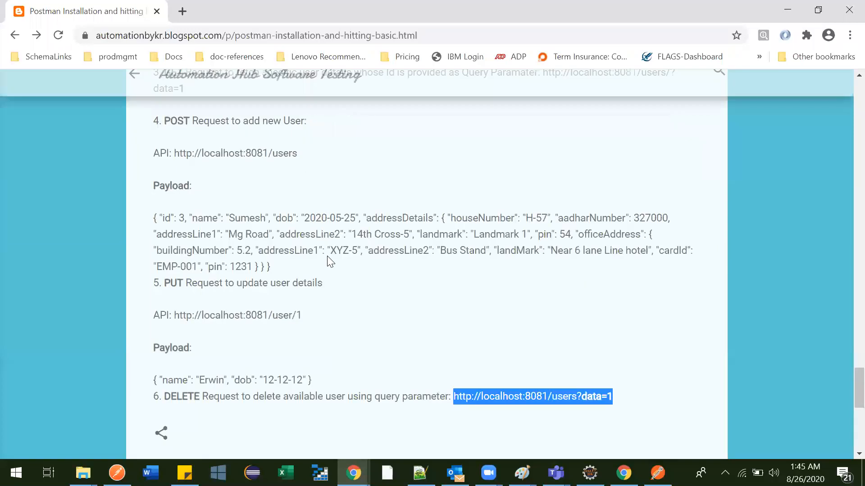
pyautogui.hotkey('alt', 'Tab')
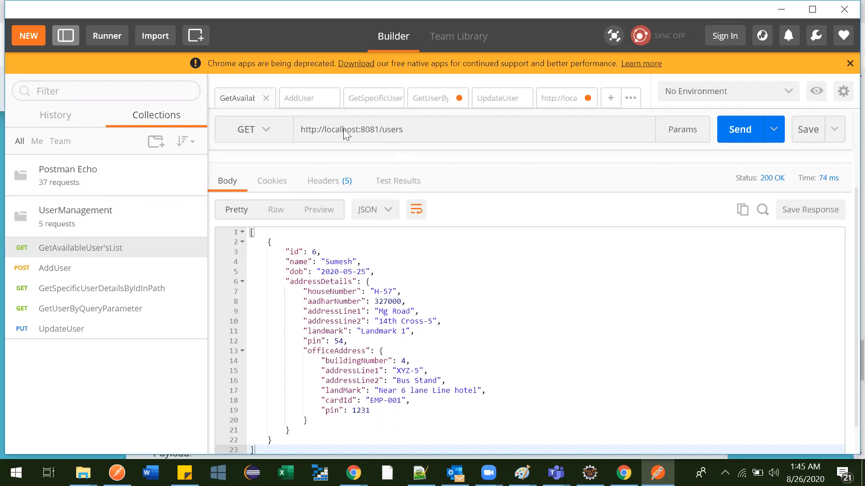
pyautogui.moveTo(304, 129); pyautogui.dragTo(400, 128)
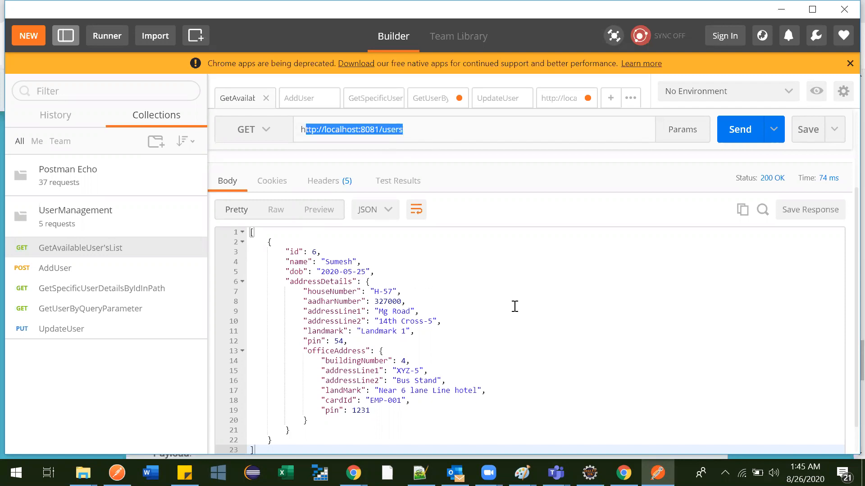